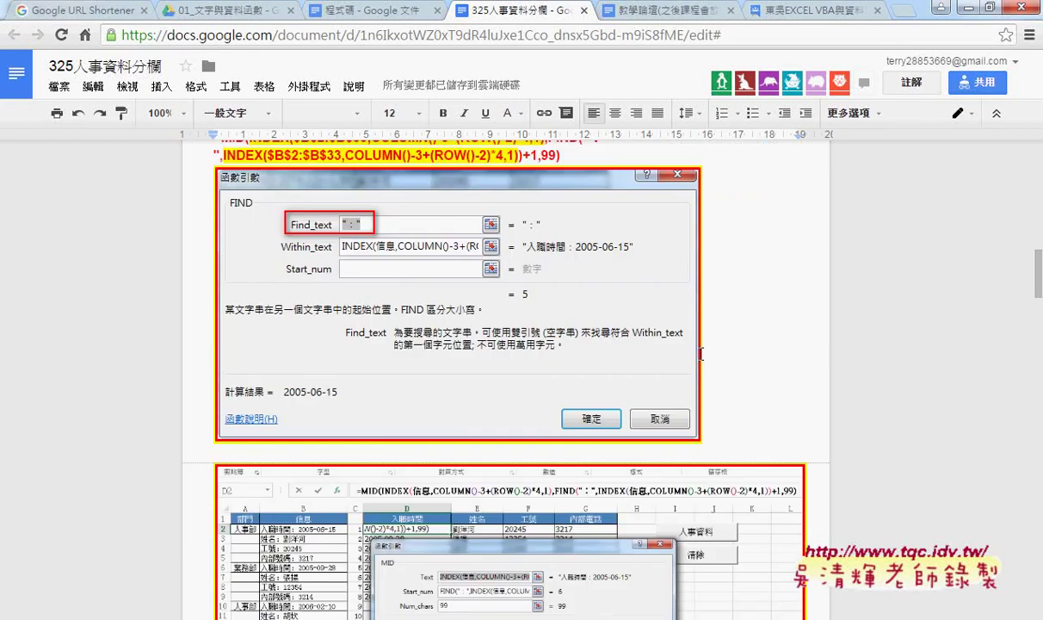
Scroll down the Google Doc to the INDIRECT formula and highlight the INDIRECT function.
scroll(747, 228, "down", 10)
scroll(760, 356, "down", 3)
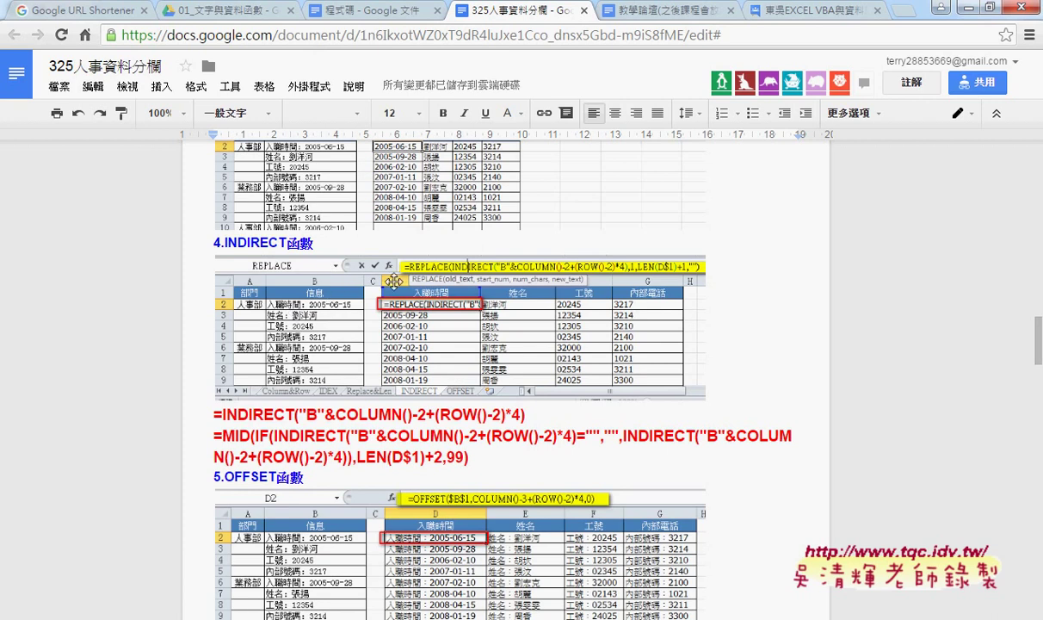
left_click_drag(223, 414, 293, 414)
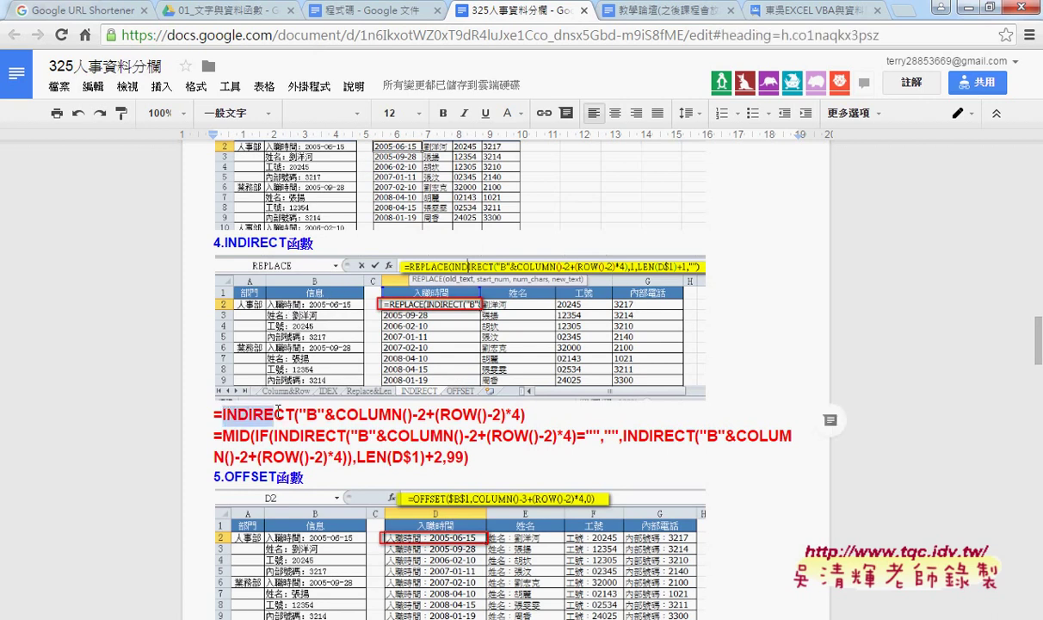
Scroll past the OFFSET section to the supplementary exercise heading and highlight its words.
scroll(518, 429, "down", 2)
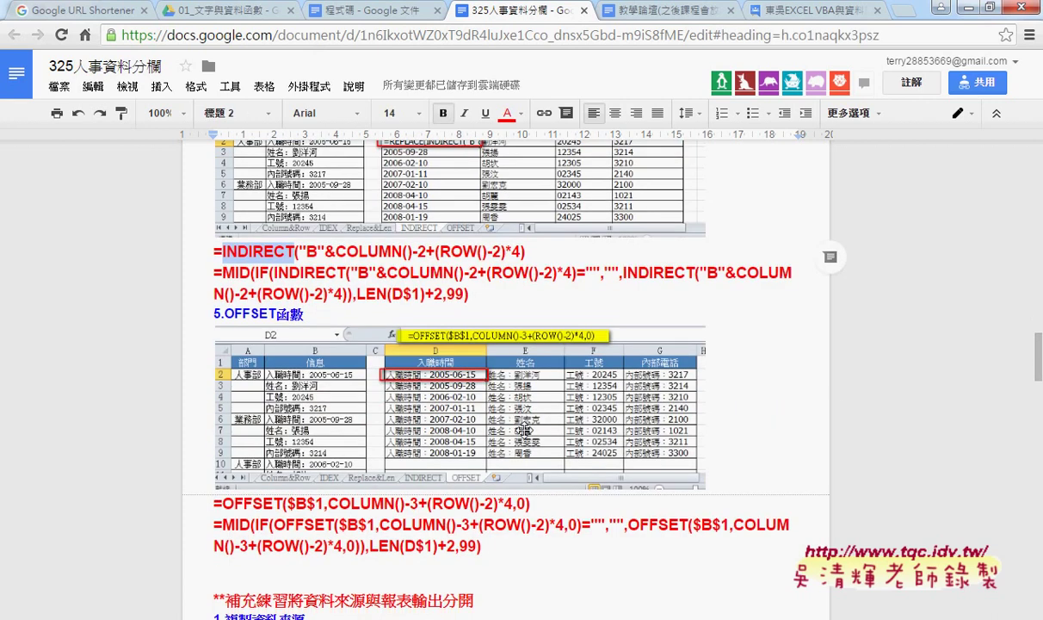
scroll(526, 428, "down", 1)
scroll(503, 454, "down", 2)
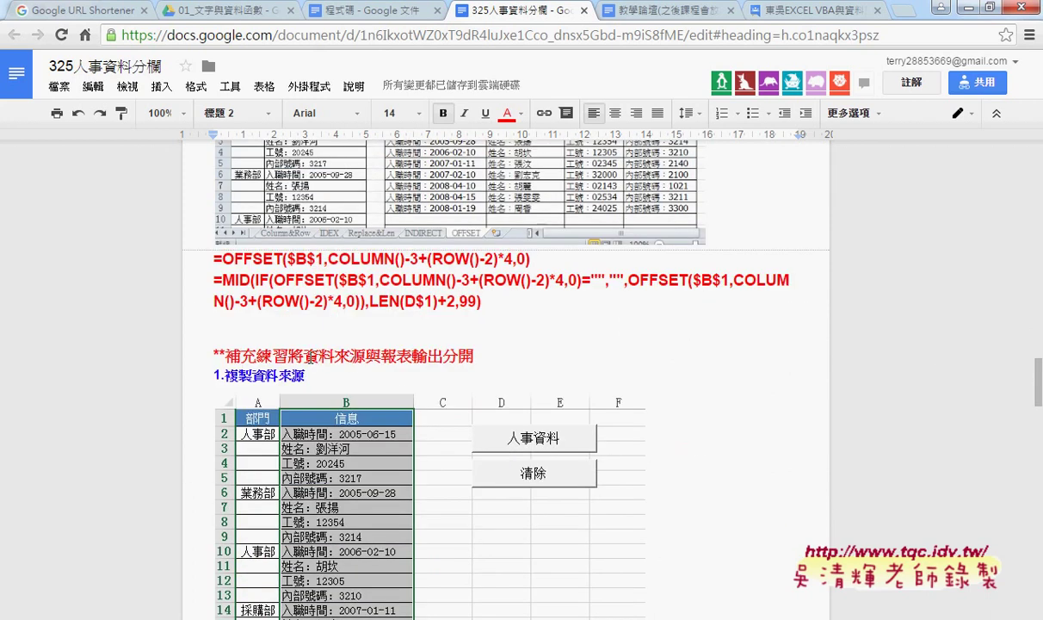
left_click_drag(301, 355, 444, 355)
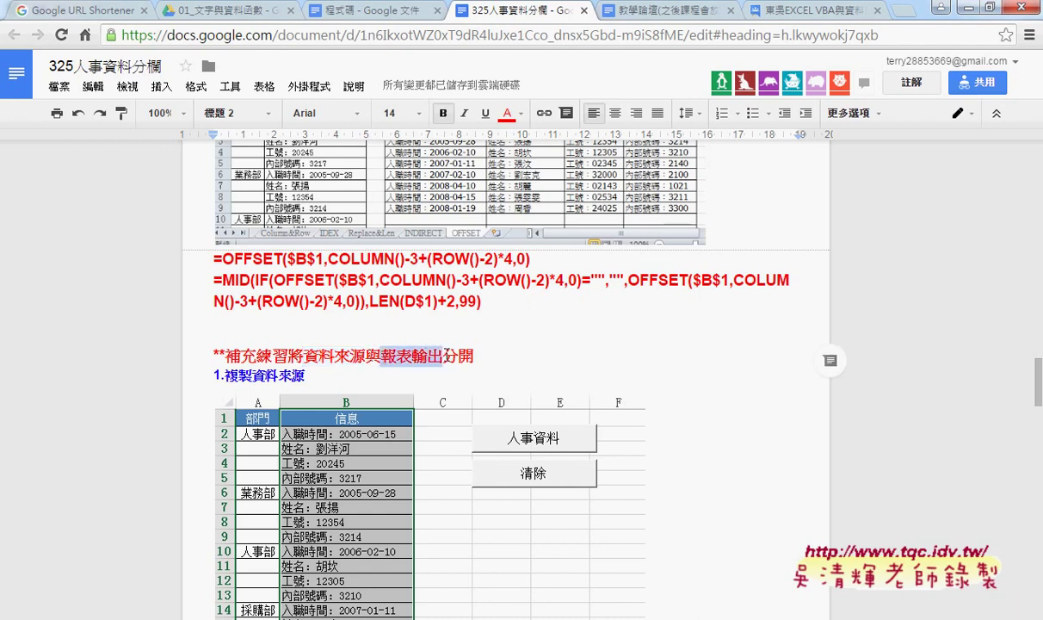
scroll(787, 356, "down", 2)
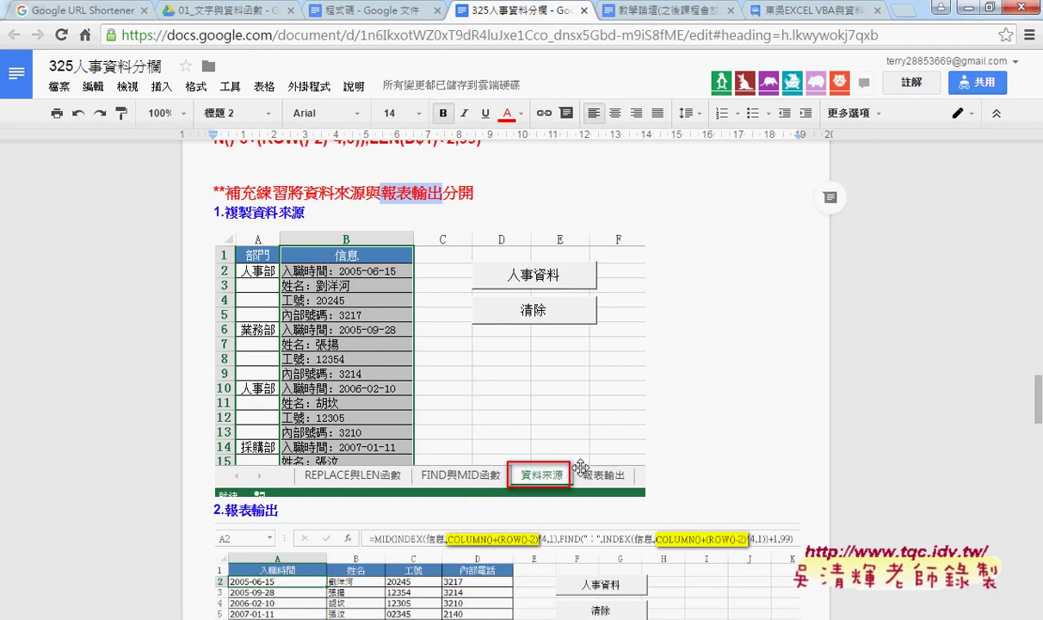
Read through the report output, Name Manager and VBA code notes, then return to Excel.
scroll(547, 438, "down", 2)
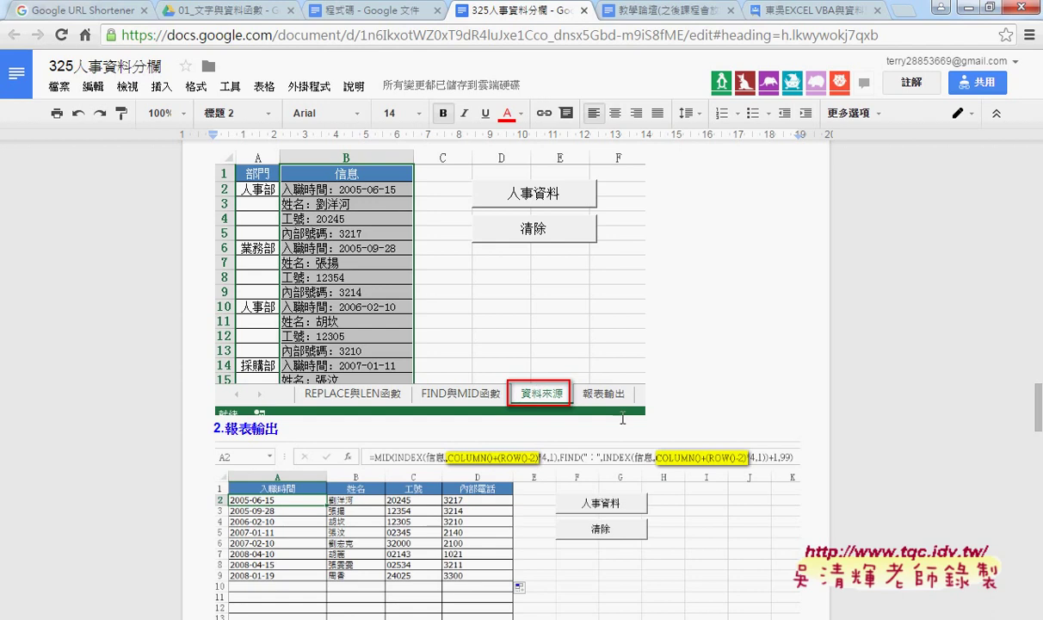
scroll(603, 389, "down", 4)
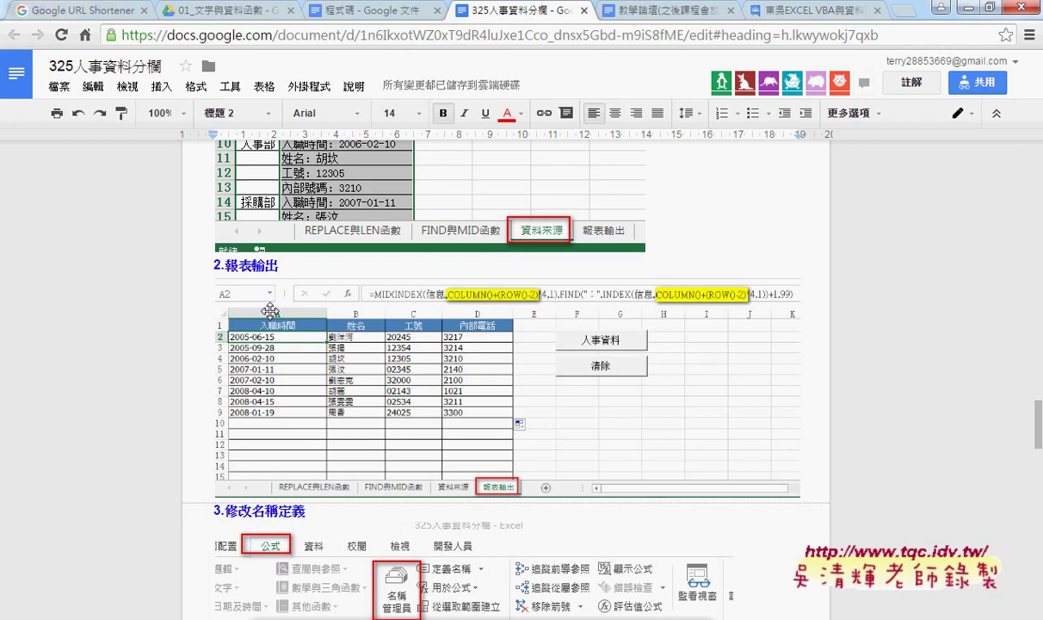
scroll(416, 383, "down", 1)
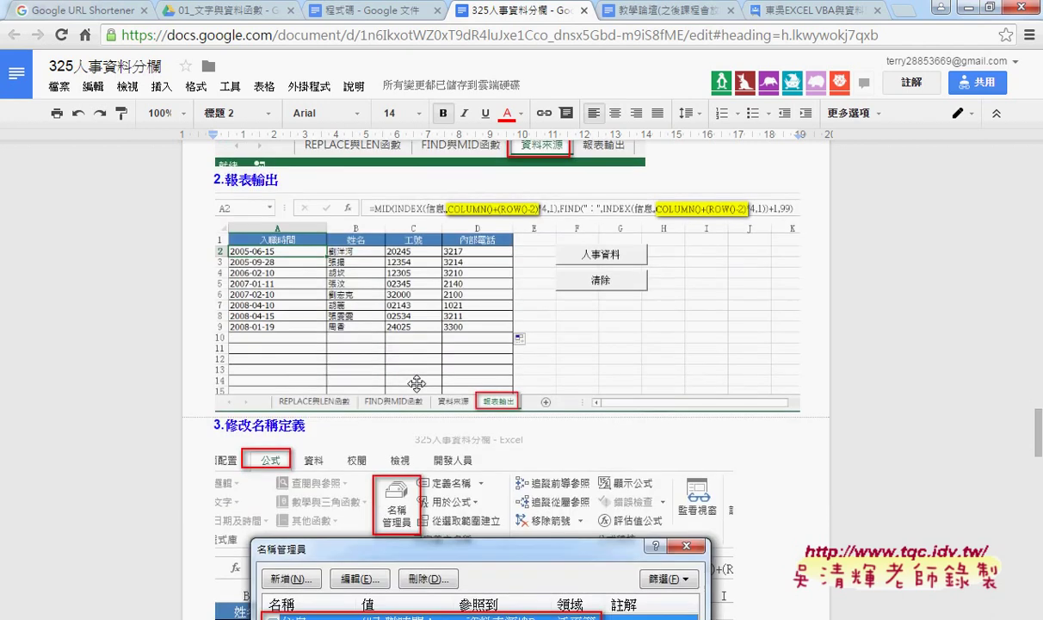
scroll(417, 383, "down", 1)
scroll(413, 361, "down", 1)
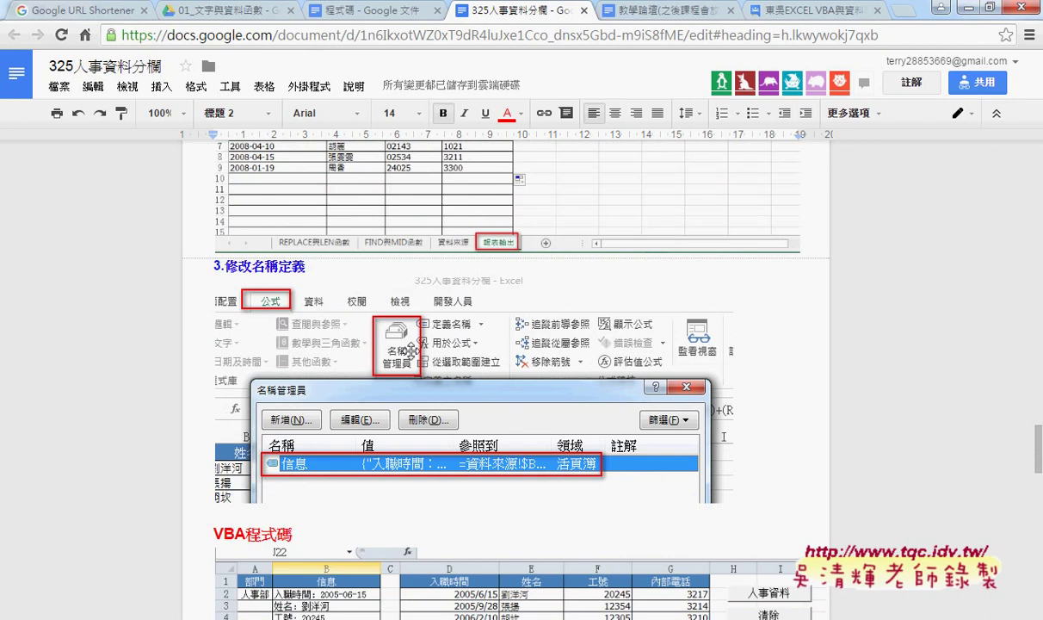
scroll(411, 350, "down", 1)
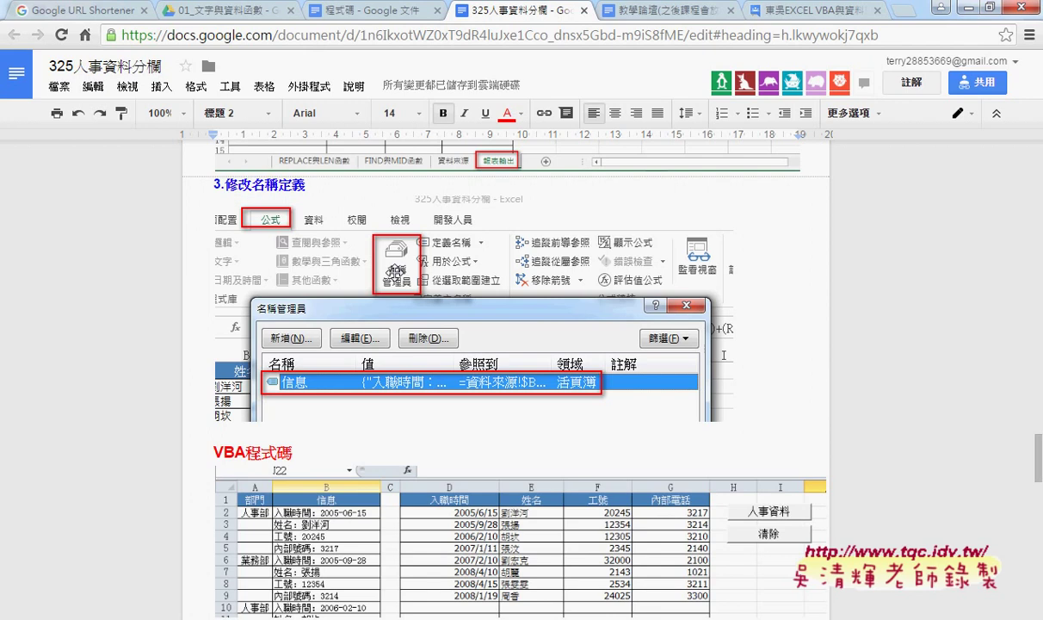
scroll(395, 272, "down", 1)
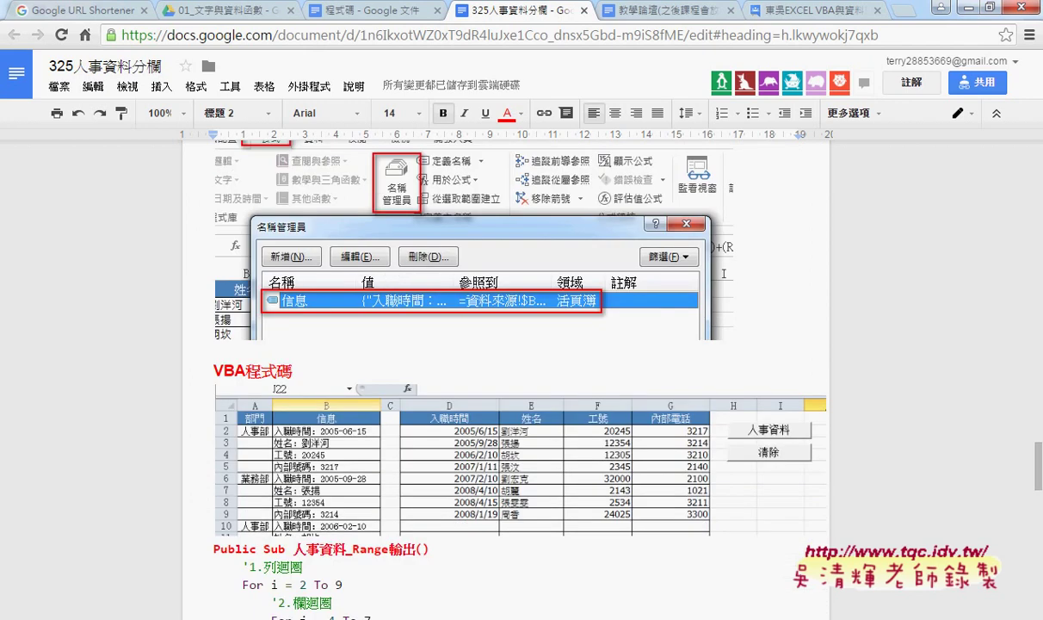
key("alt+Tab")
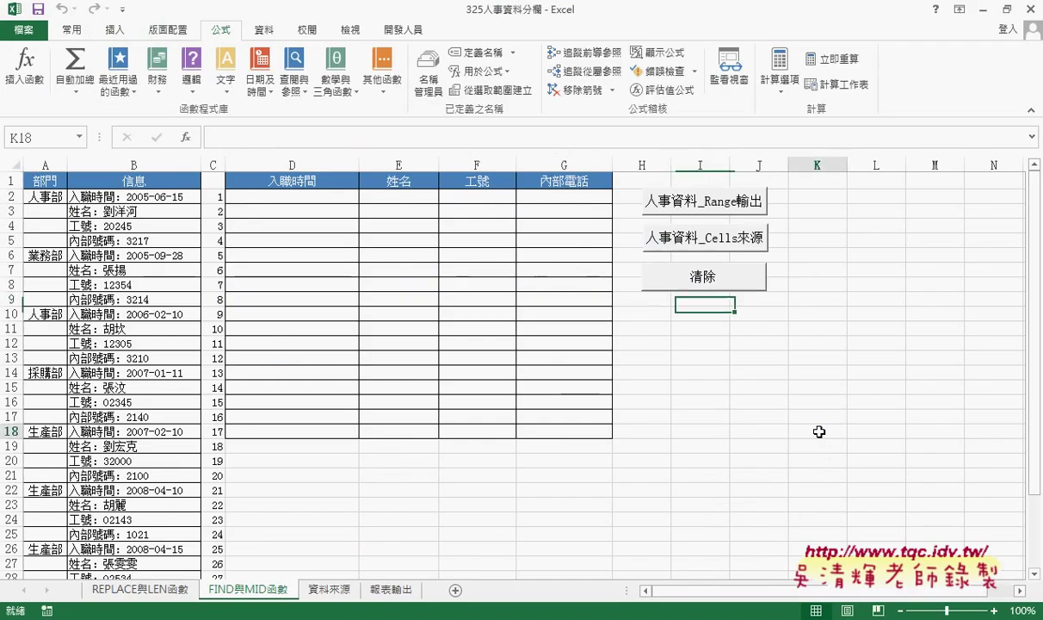
left_click(819, 431)
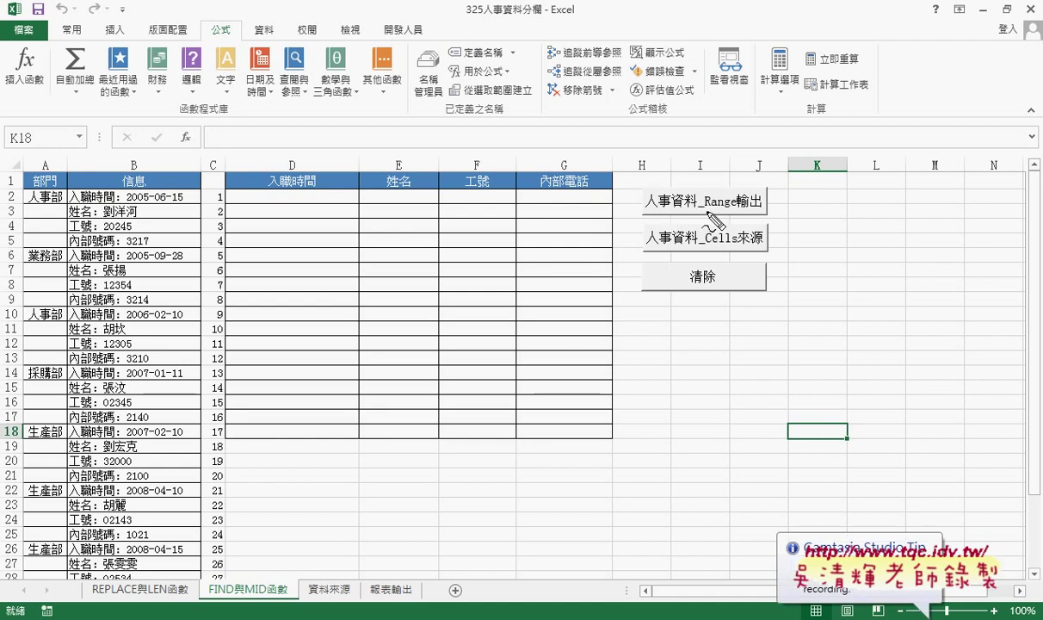
left_click_drag(706, 207, 747, 205)
left_click_drag(699, 248, 747, 246)
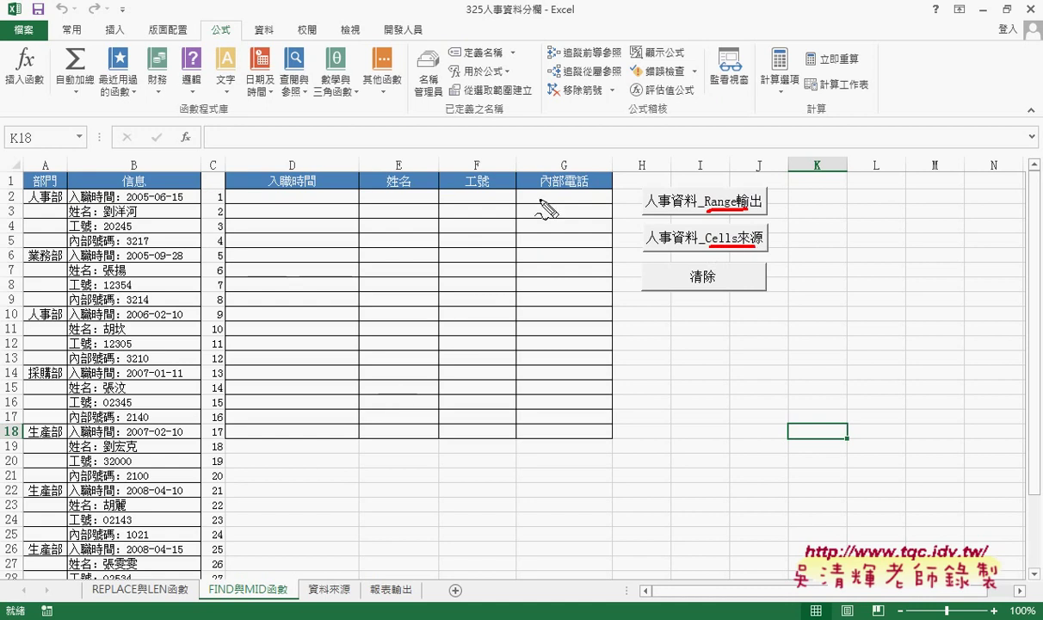
left_click_drag(321, 479, 394, 462)
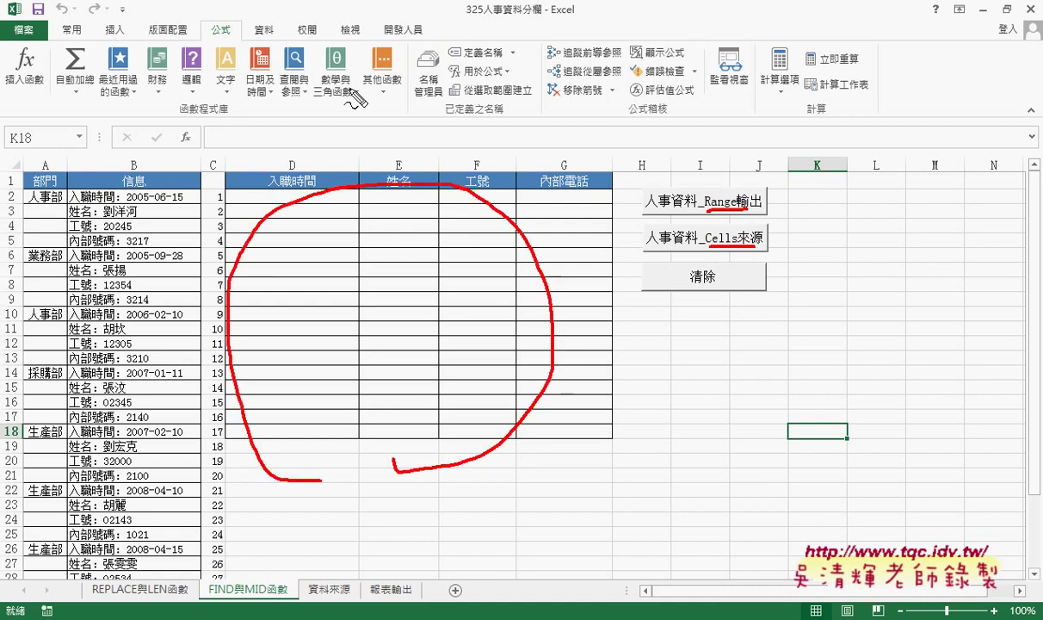
mouse_move(349, 86)
left_mouse_down()
mouse_move(377, 160)
mouse_move(399, 154)
left_mouse_up()
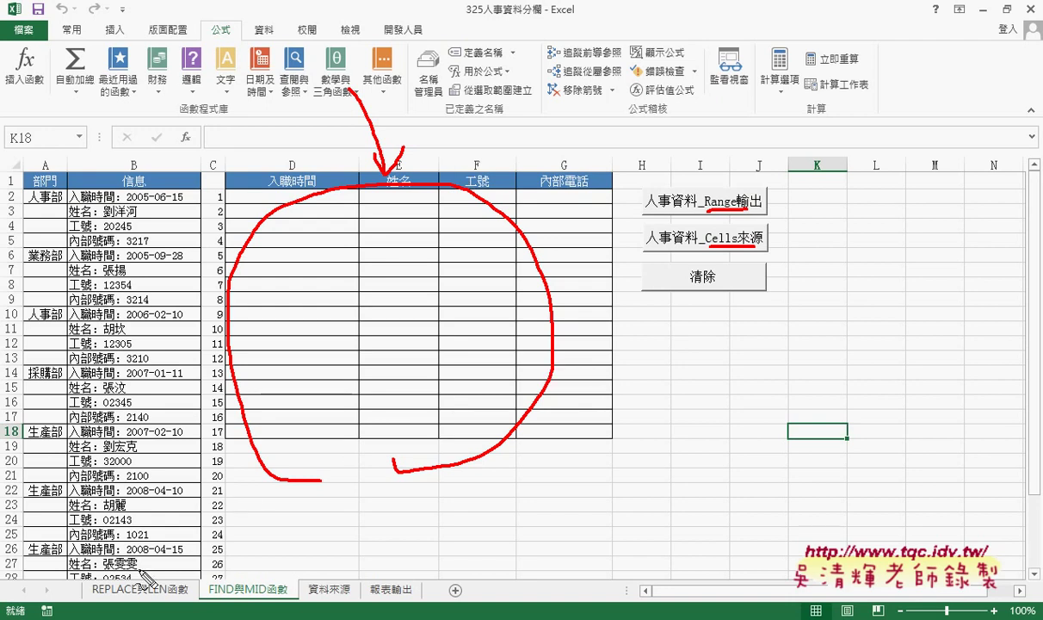
left_click_drag(134, 564, 120, 551)
mouse_move(135, 116)
left_mouse_down()
mouse_move(146, 194)
mouse_move(172, 168)
left_mouse_up()
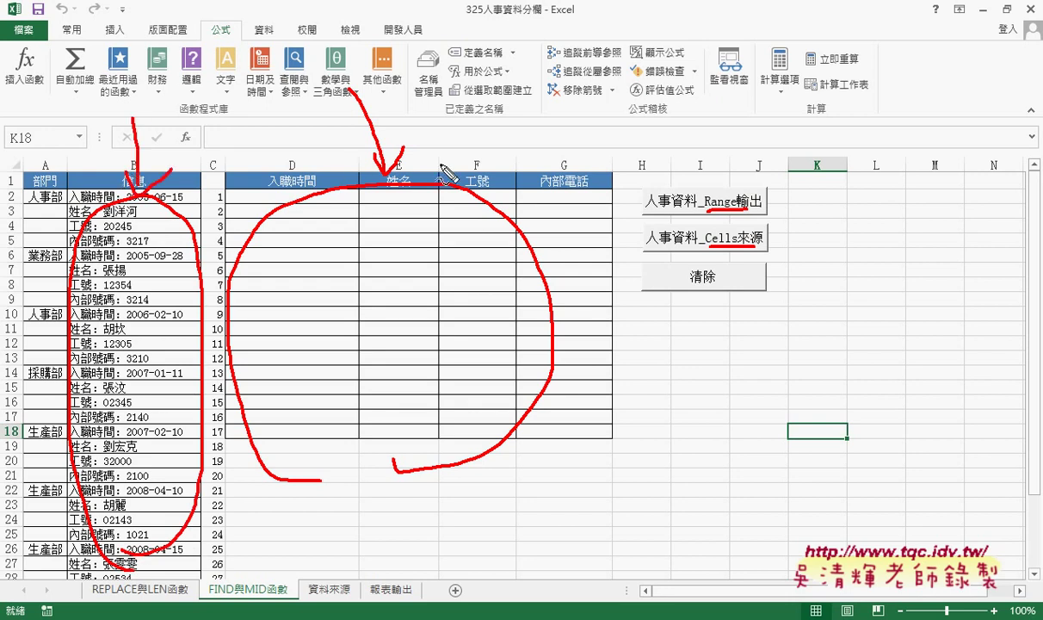
key("Escape")
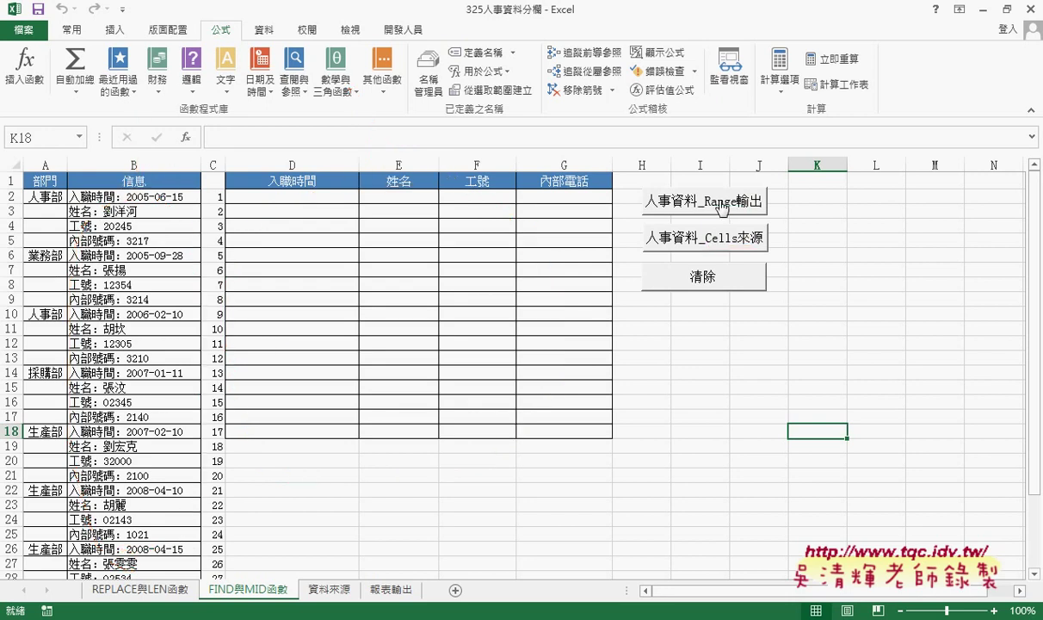
left_click(719, 206)
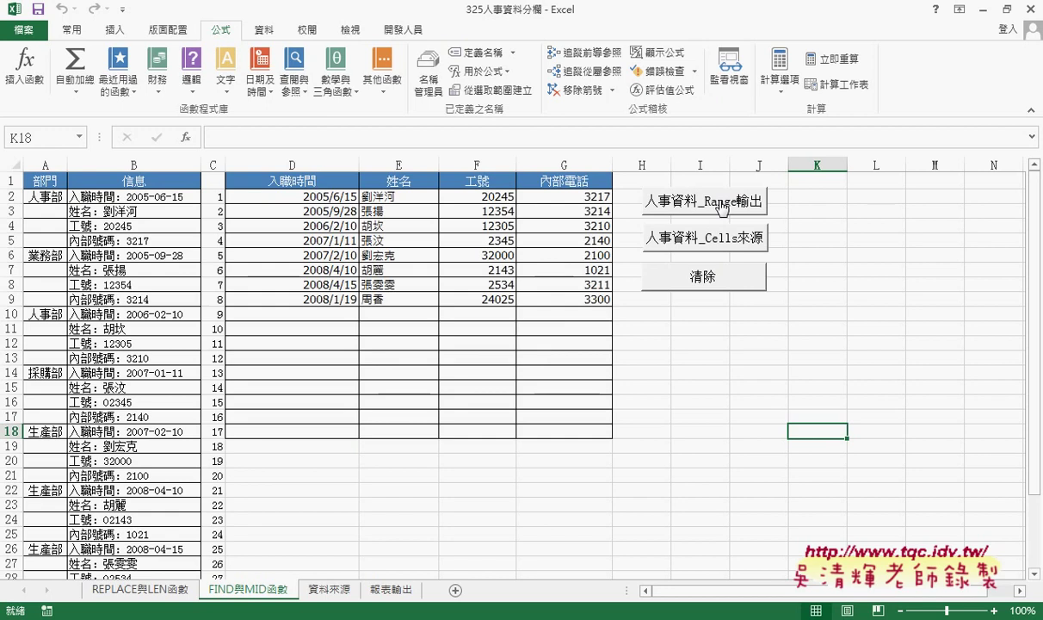
left_click(676, 274)
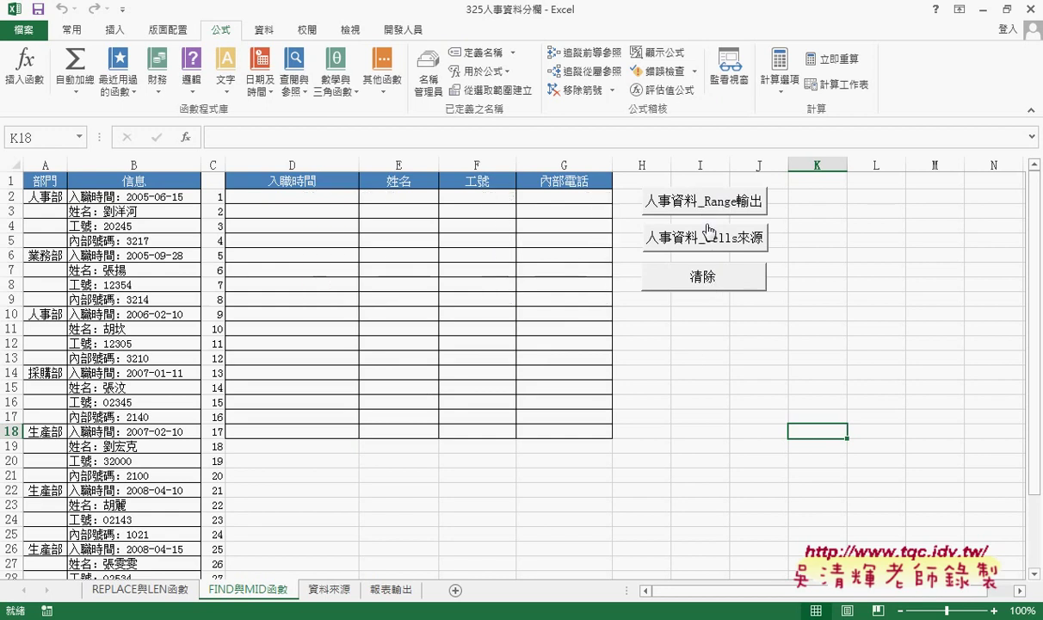
left_click(705, 241)
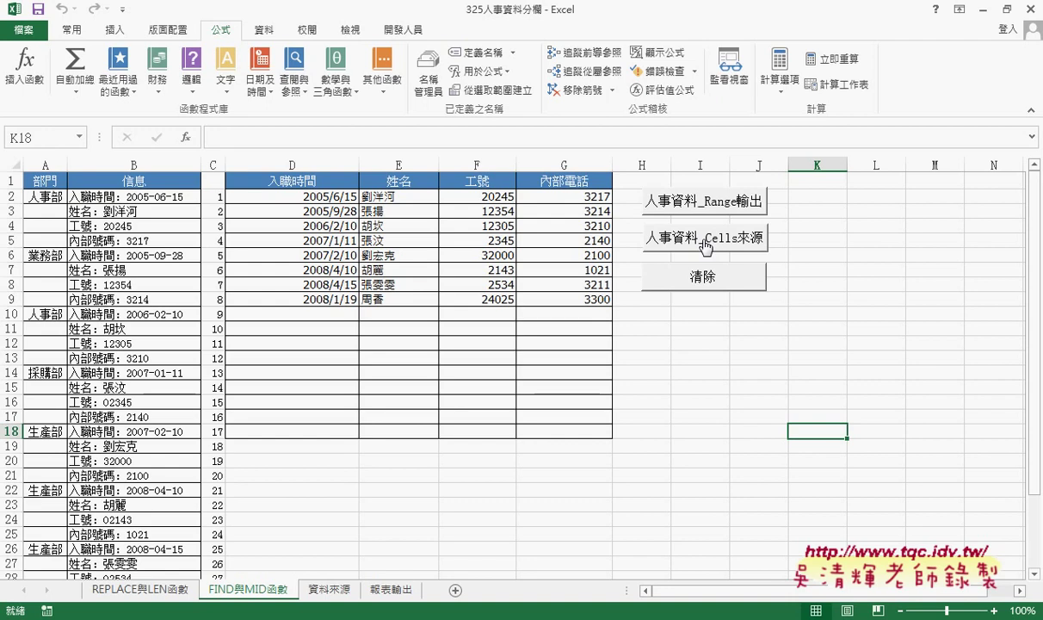
left_click(672, 273)
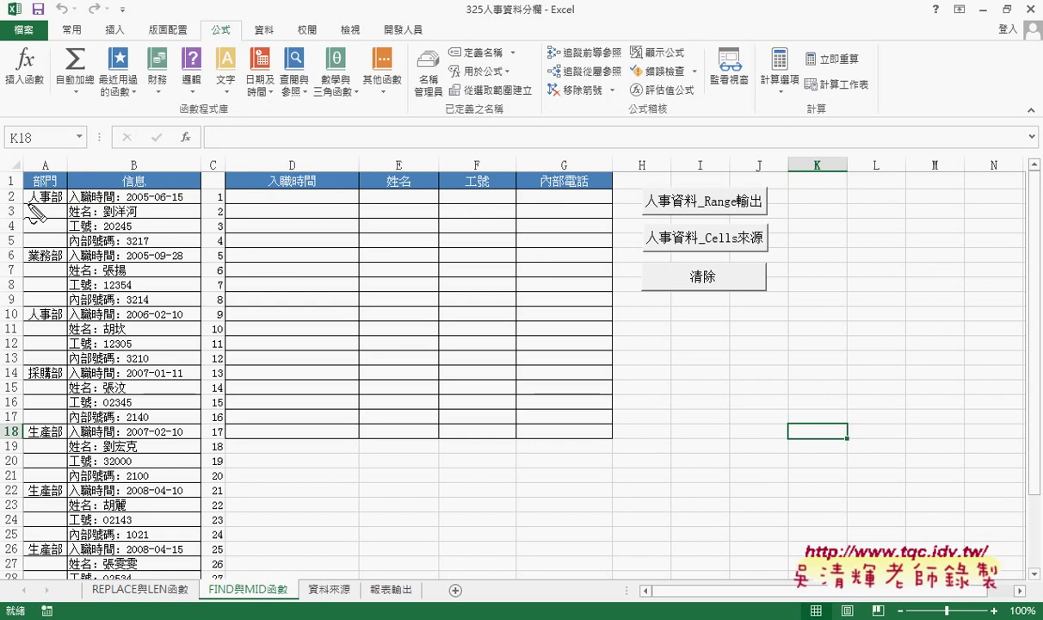
Circle rows 2 and 10 with the pen, then clear the ink.
mouse_move(19, 190)
left_mouse_down()
mouse_move(20, 208)
mouse_move(9, 215)
left_mouse_up()
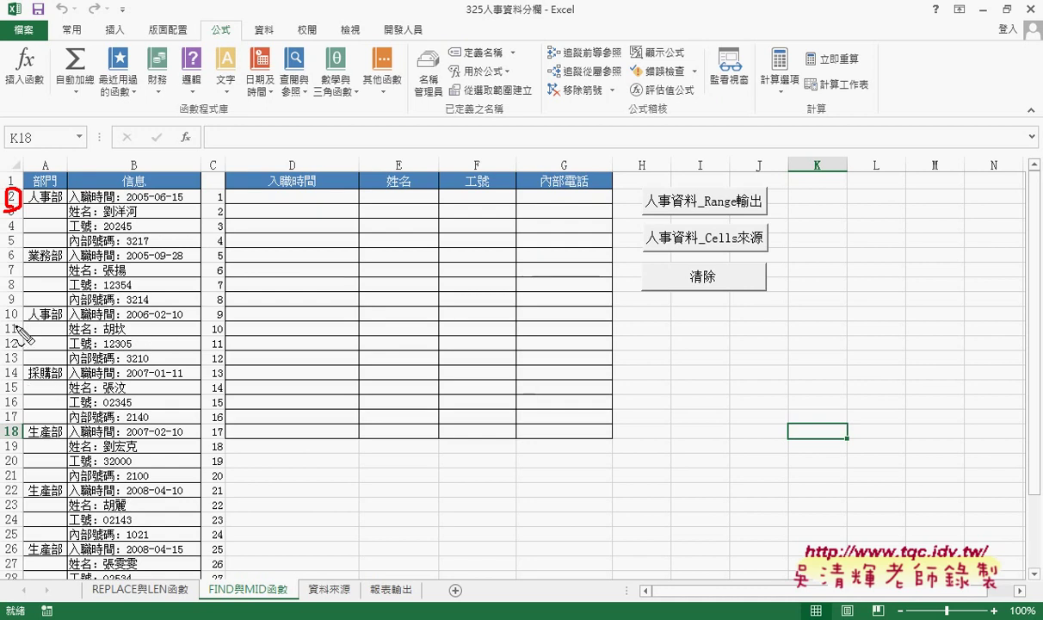
mouse_move(9, 324)
left_mouse_down()
mouse_move(20, 328)
mouse_move(12, 303)
left_mouse_up()
key("Escape")
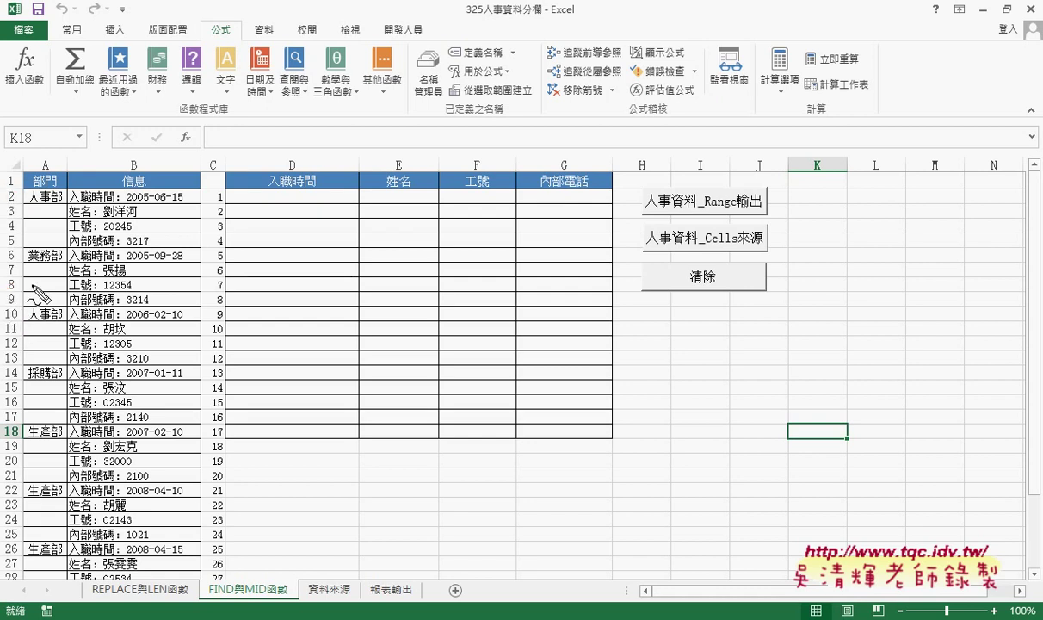
Mark and underline row 2 and row 9 as the loop's first and last rows.
left_click_drag(19, 188, 17, 210)
left_click_drag(15, 290, 10, 310)
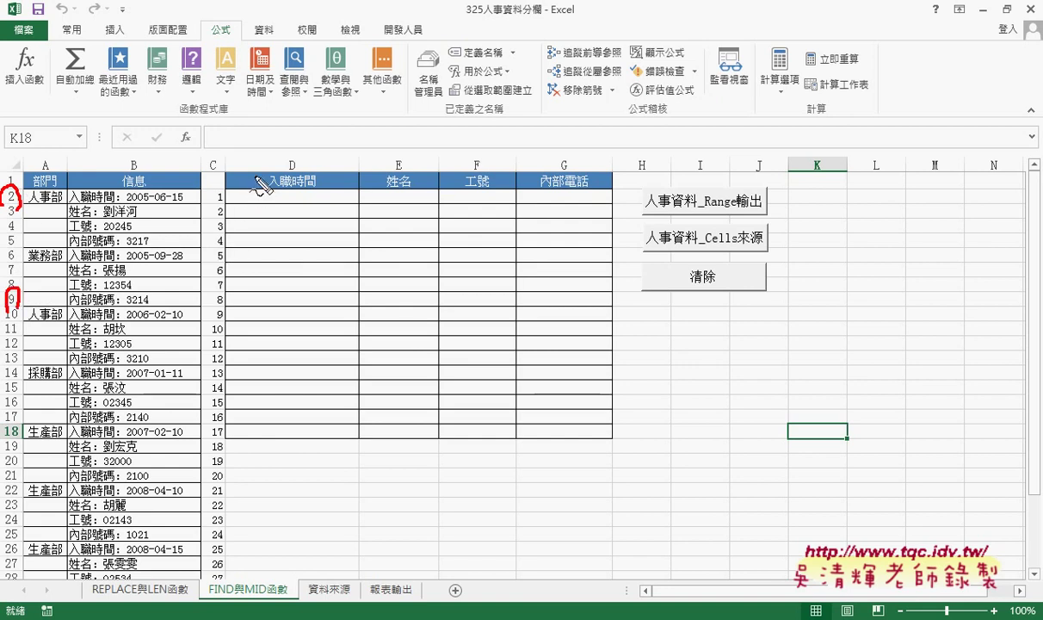
left_click_drag(257, 53, 265, 97)
left_click_drag(2, 208, 23, 206)
left_click_drag(2, 319, 23, 318)
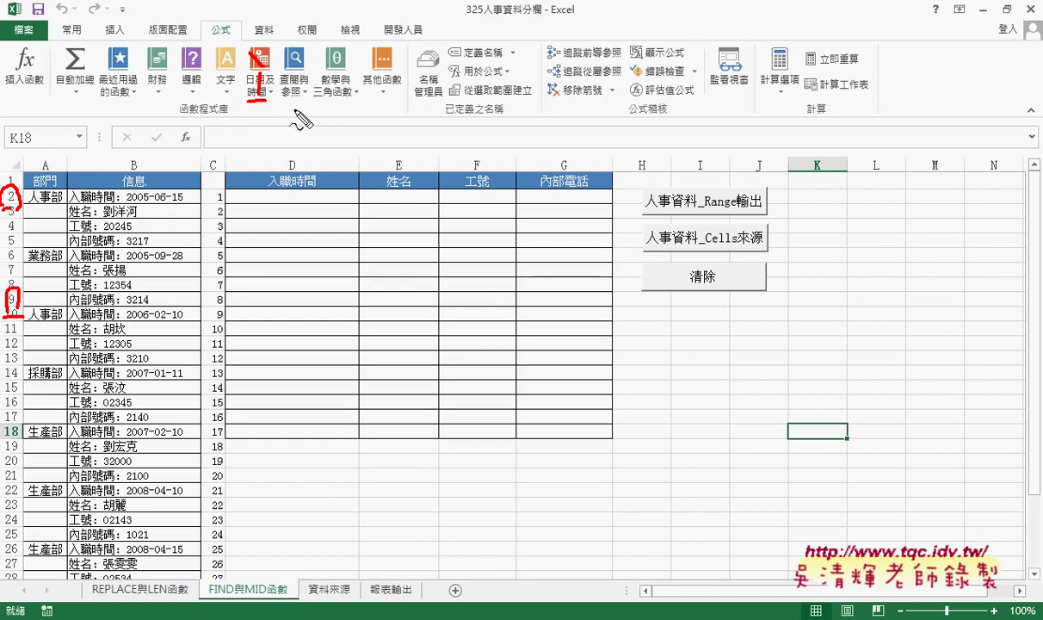
Handwrite 'For J = 4 to 7' above the table with a 0 over the hire-date column.
left_click_drag(287, 91, 281, 133)
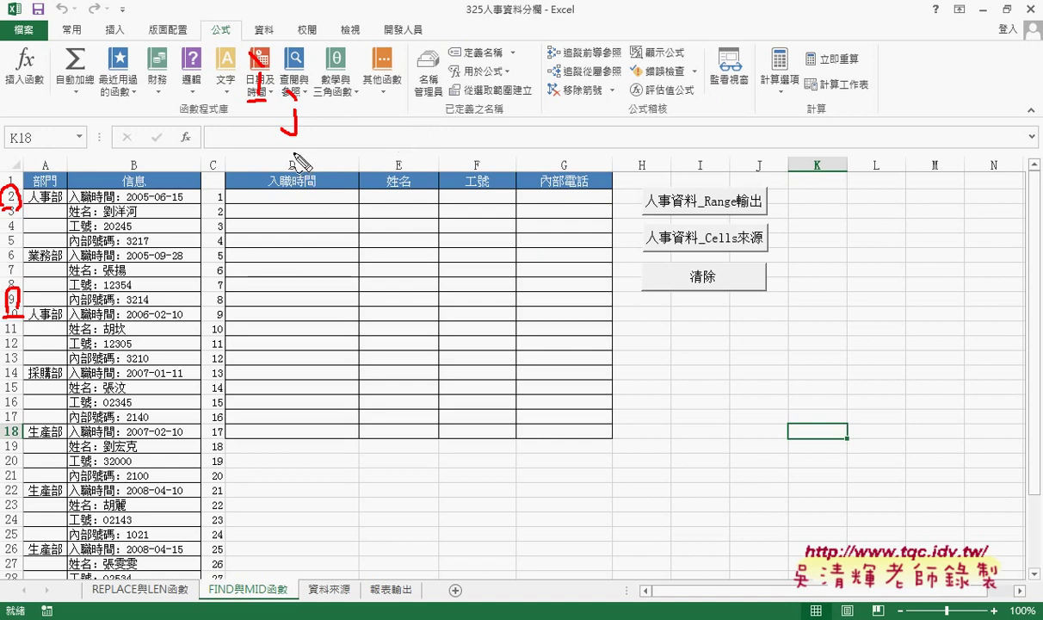
mouse_move(316, 110)
left_mouse_down()
mouse_move(377, 115)
mouse_move(366, 129)
left_mouse_up()
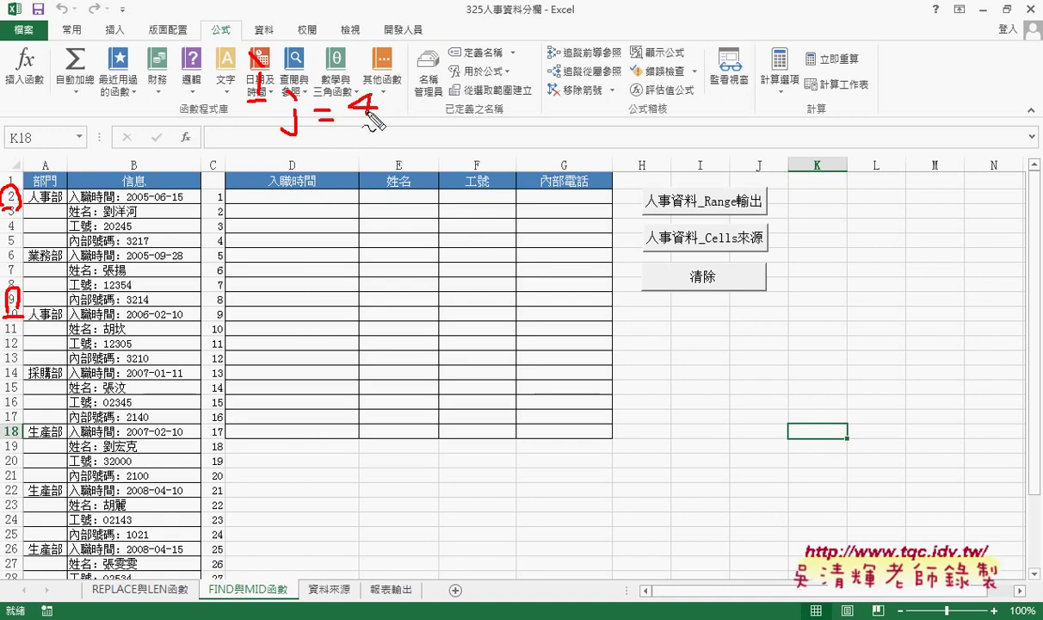
mouse_move(291, 150)
left_mouse_down()
mouse_move(281, 164)
mouse_move(290, 151)
left_mouse_up()
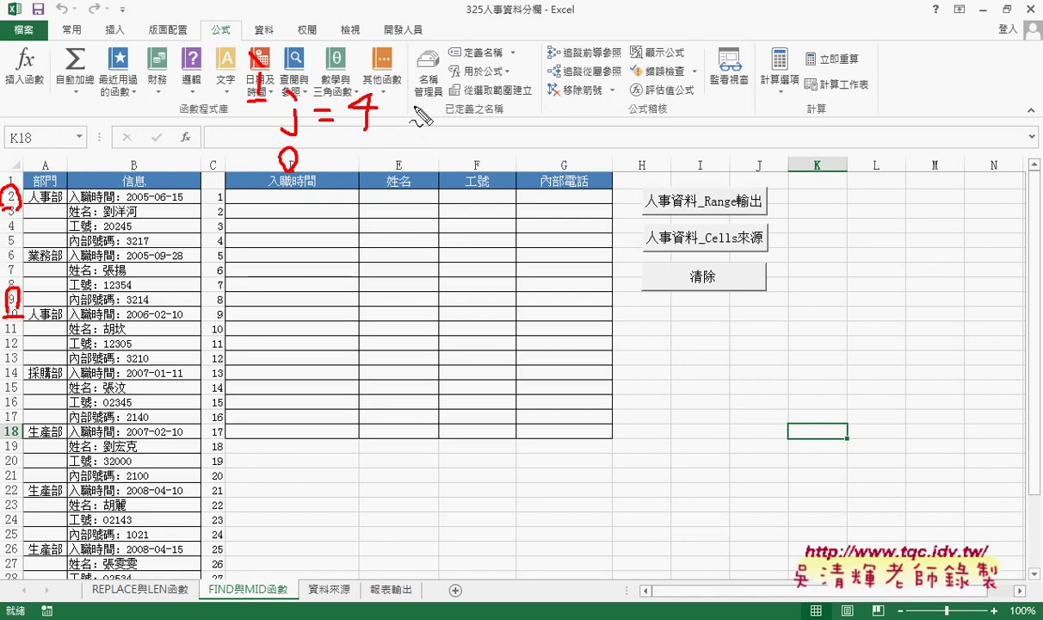
mouse_move(414, 105)
left_mouse_down()
mouse_move(435, 105)
mouse_move(430, 122)
mouse_move(446, 110)
left_mouse_up()
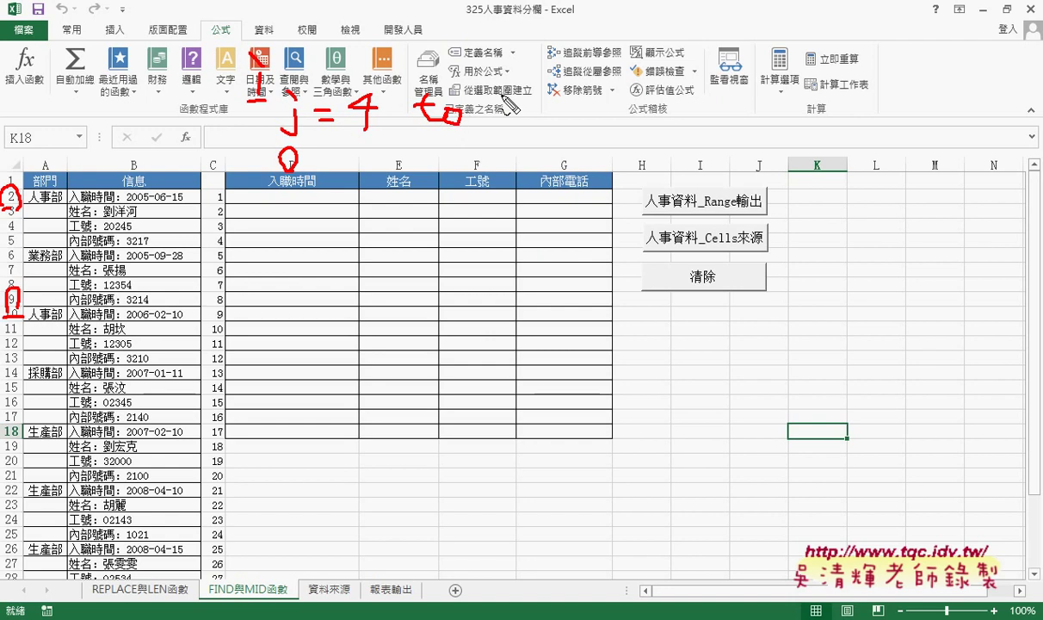
left_click_drag(500, 82, 521, 123)
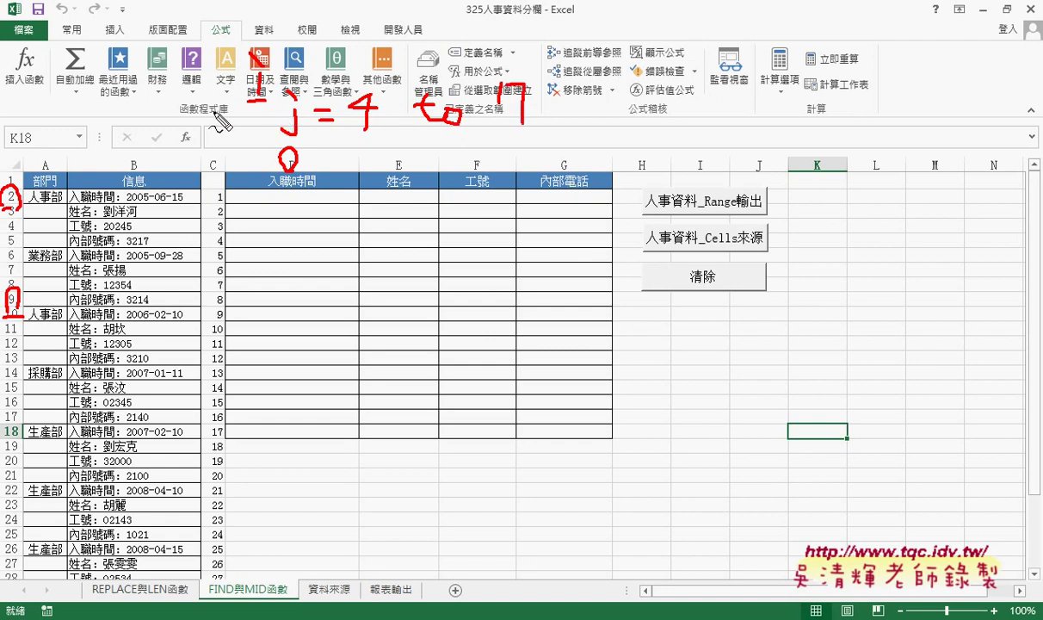
left_click_drag(207, 110, 205, 136)
left_click_drag(207, 122, 268, 121)
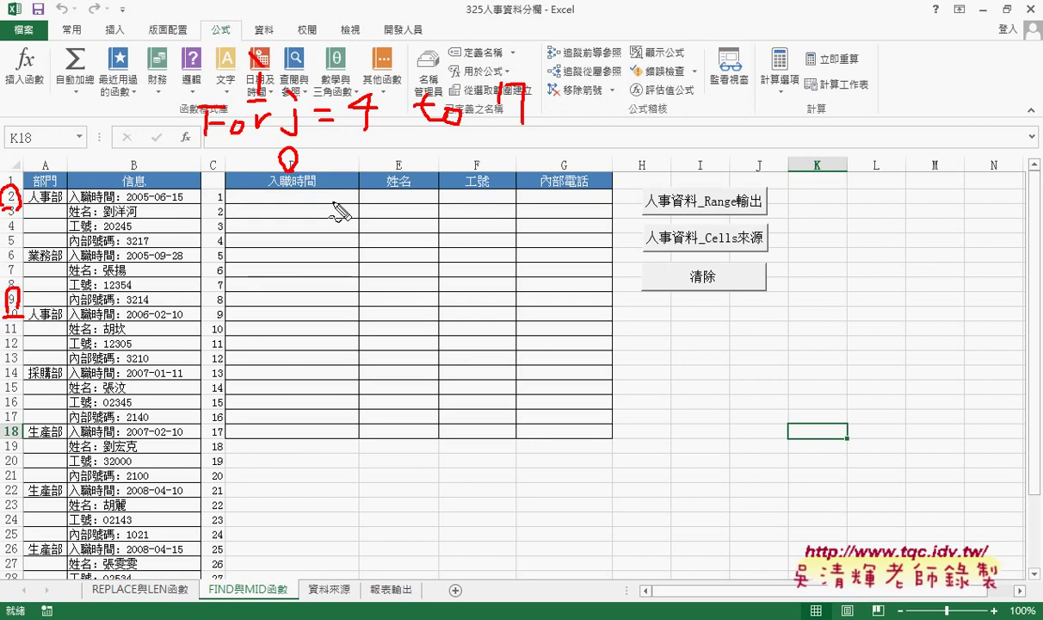
Box output cells D2 through G2, arrow down to info column B, then clear the ink.
mouse_move(332, 206)
left_mouse_down()
mouse_move(301, 194)
mouse_move(341, 203)
left_mouse_up()
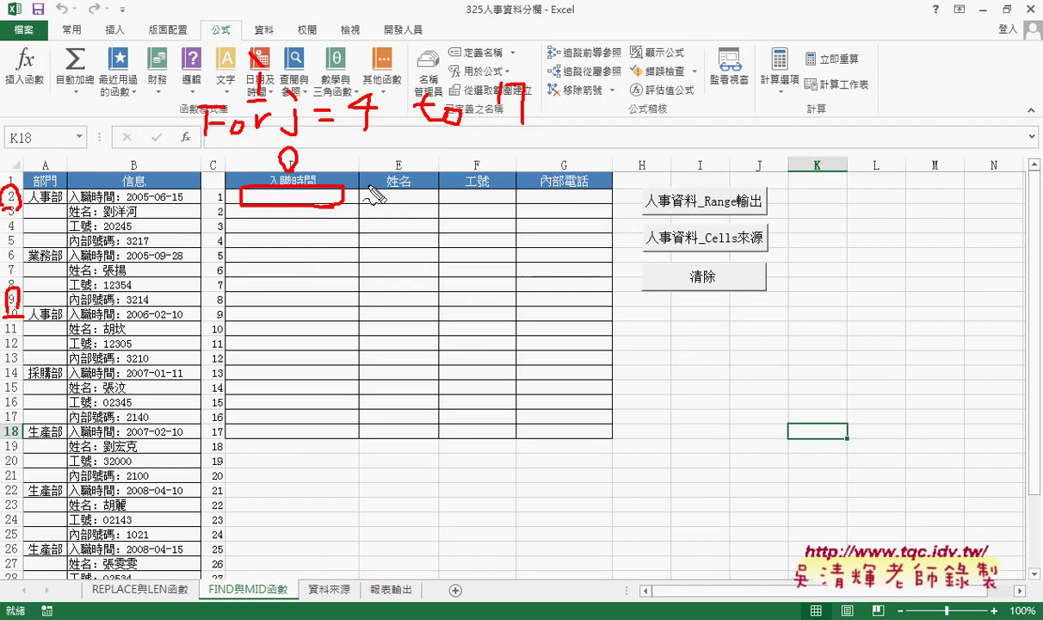
left_click_drag(360, 204, 421, 183)
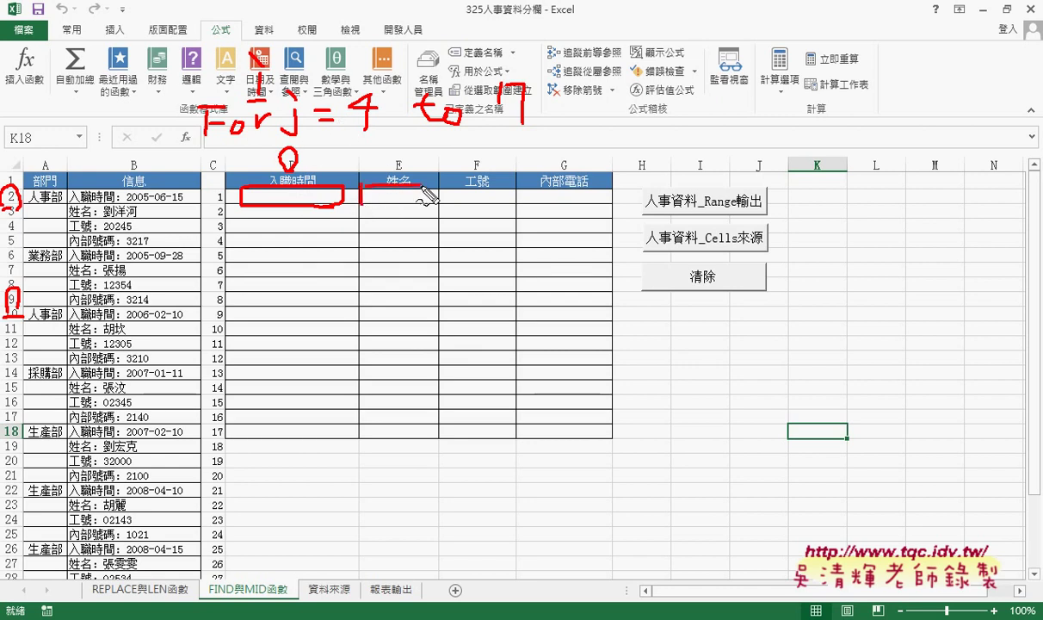
mouse_move(361, 209)
left_mouse_down()
mouse_move(421, 189)
mouse_move(506, 193)
left_mouse_up()
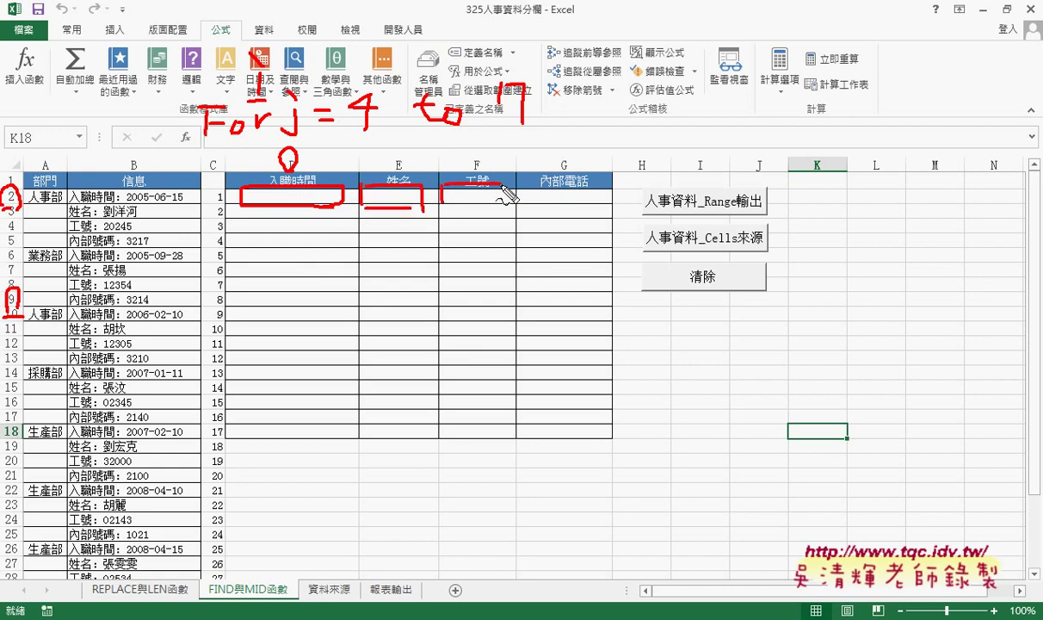
left_click_drag(443, 202, 596, 195)
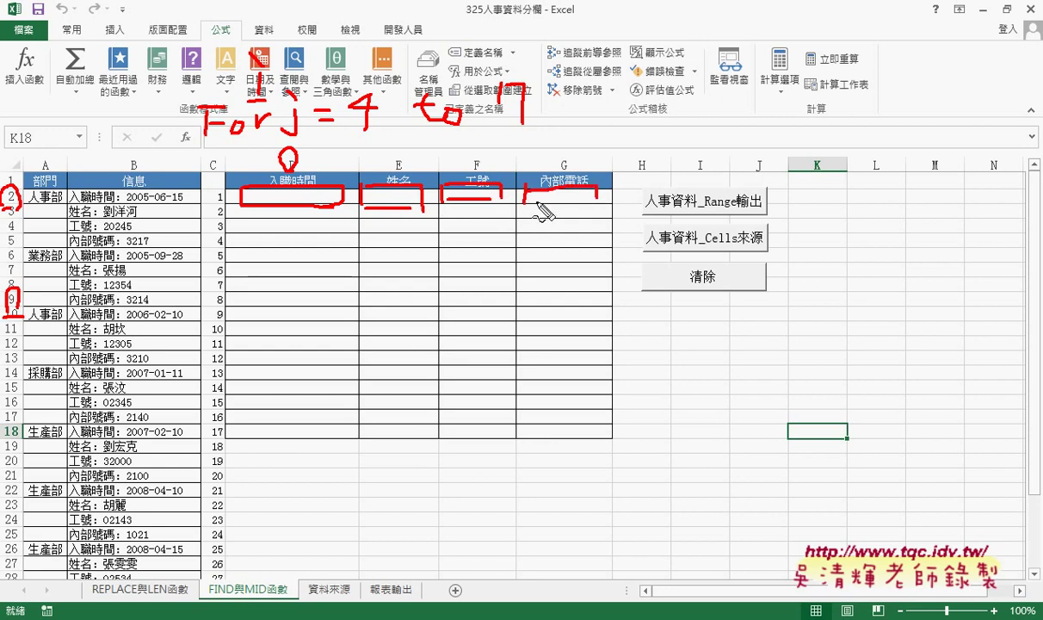
left_click_drag(525, 204, 584, 201)
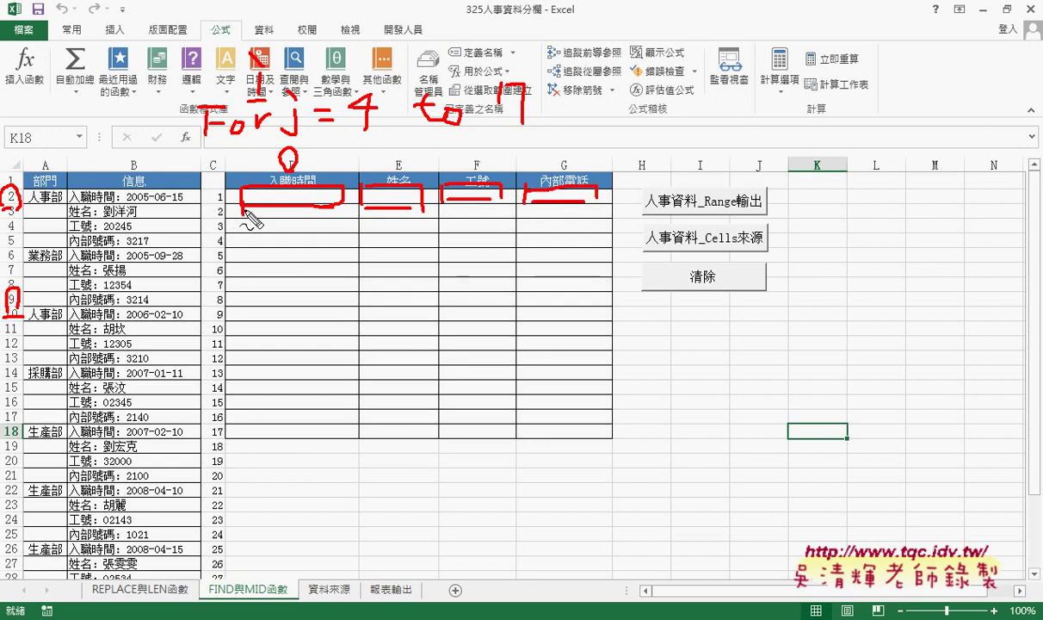
left_click_drag(333, 205, 244, 211)
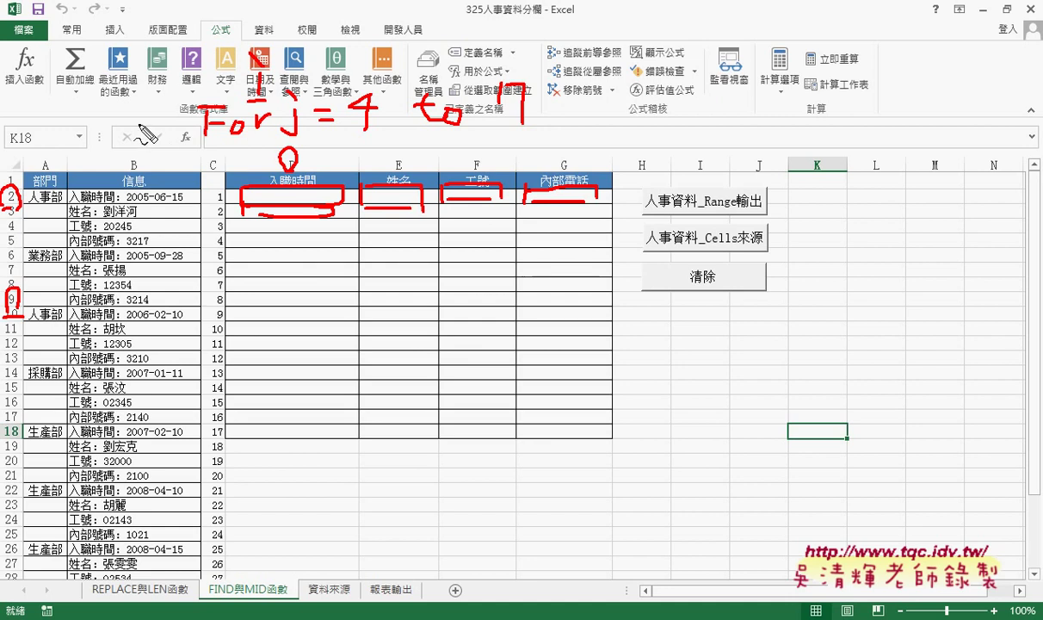
mouse_move(138, 121)
left_mouse_down()
mouse_move(142, 187)
mouse_move(148, 177)
left_mouse_up()
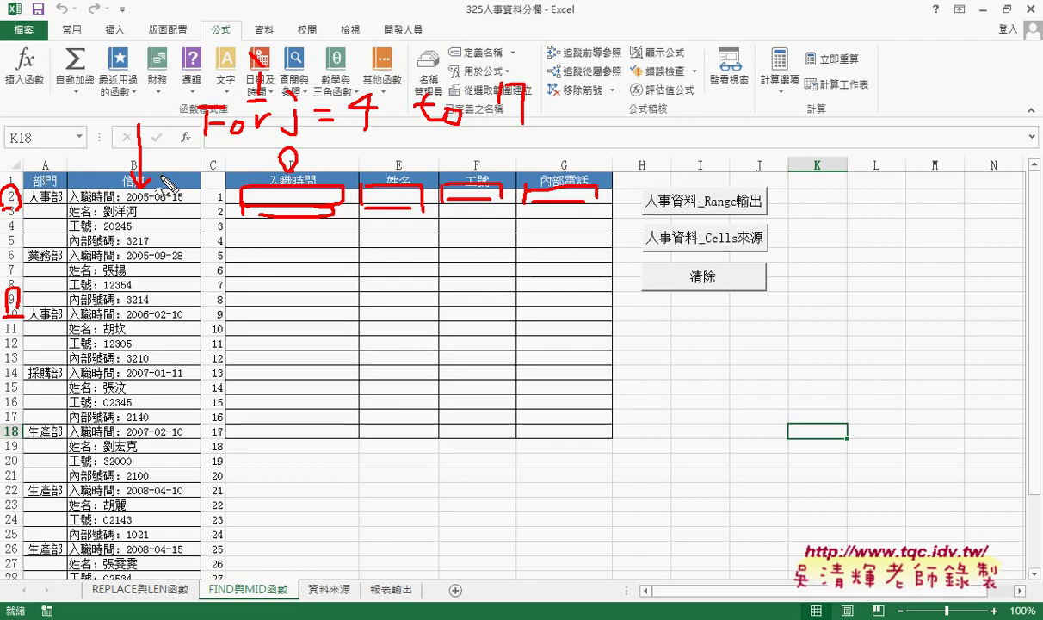
key("Escape")
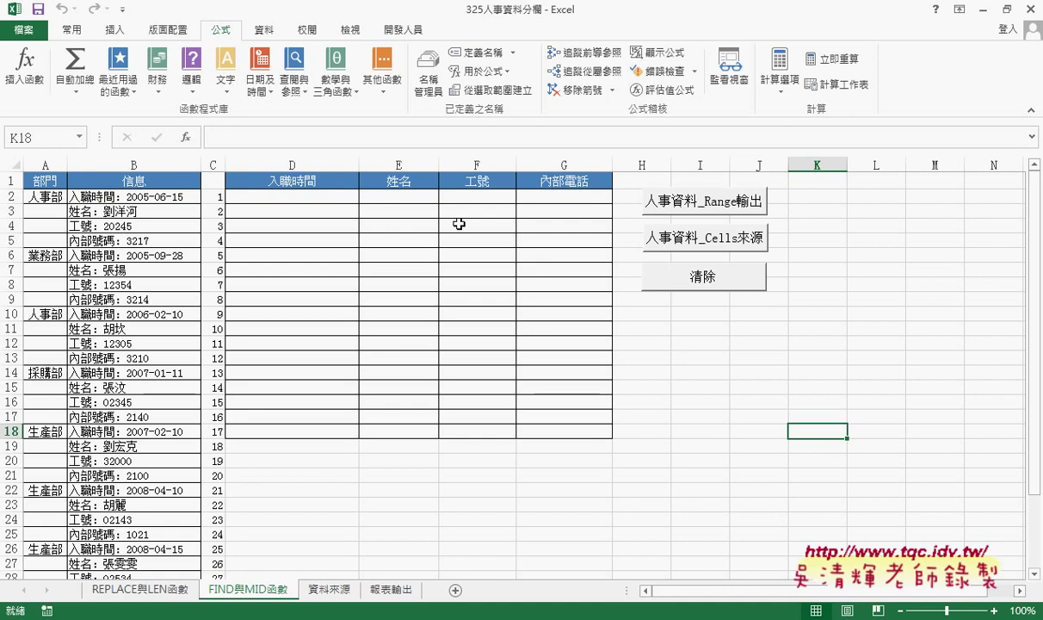
Open the 人事資料_Range輸出 button's assigned macro via 指定巨集 and 編輯.
right_click(691, 215)
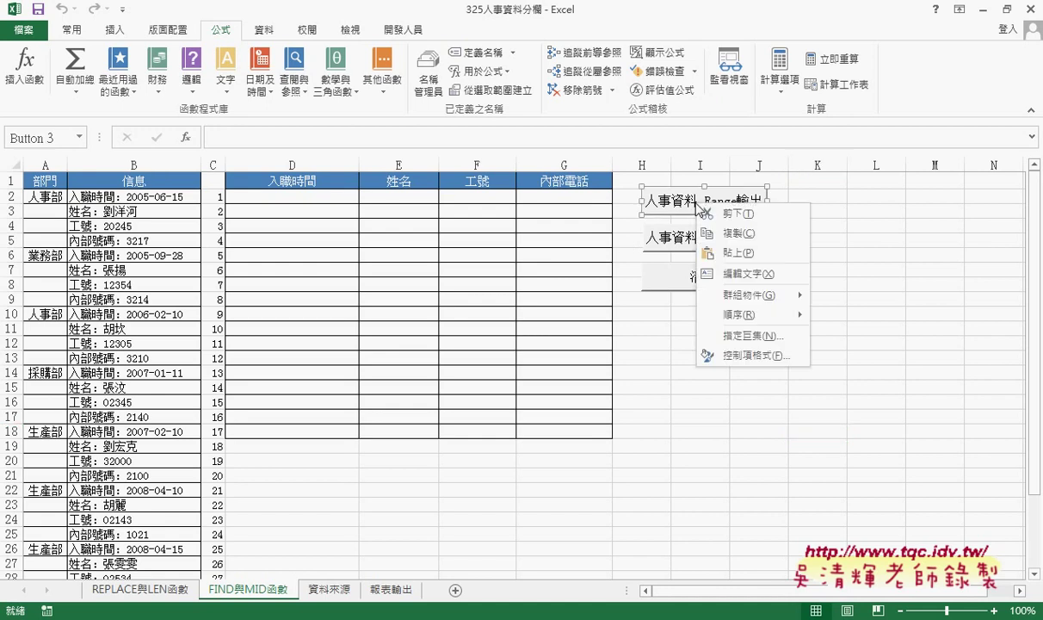
left_click(740, 336)
left_click(862, 215)
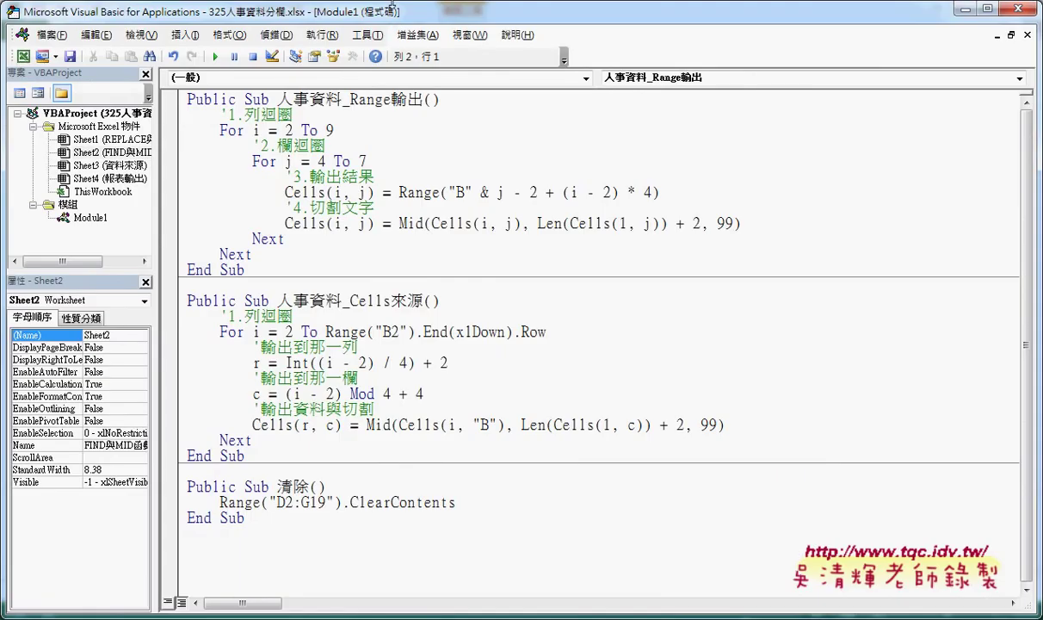
Resize the VBA editor, move it right of the sheet, and narrow the project pane.
left_click_drag(393, 21, 594, 41)
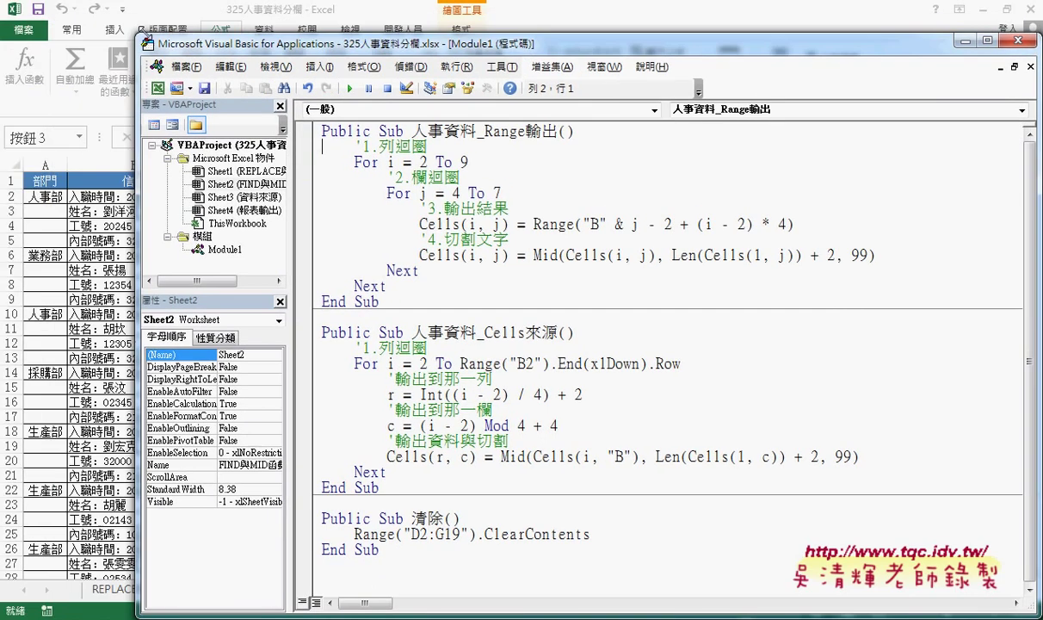
left_click_drag(303, 30, 349, 12)
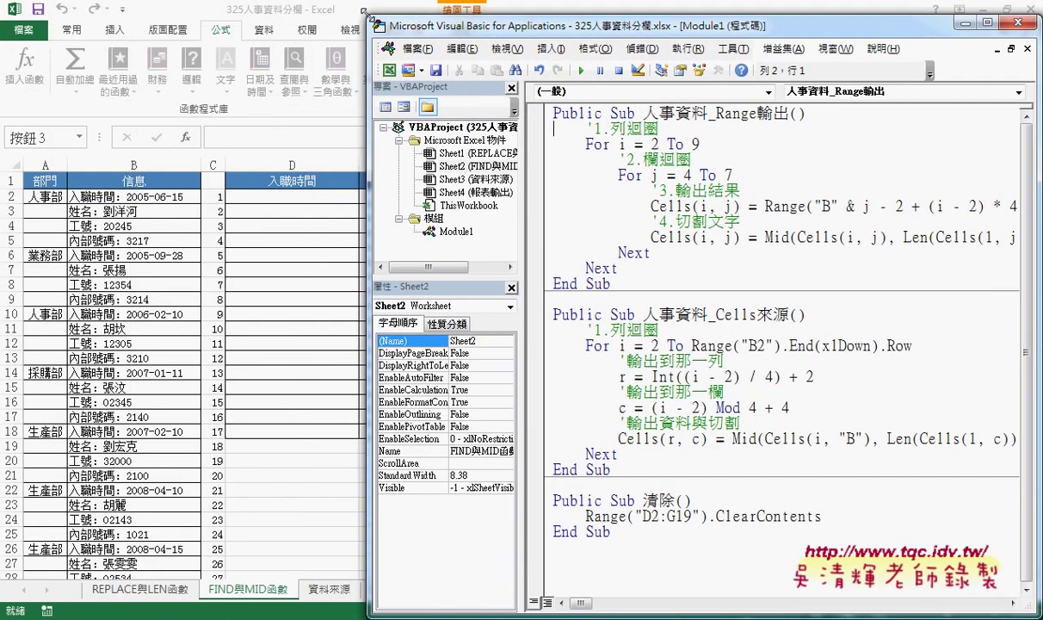
left_click_drag(517, 155, 432, 155)
Highlight the outer loop range i = 2 To 9 and the inner loop range j = 4 To 7.
double_click(534, 144)
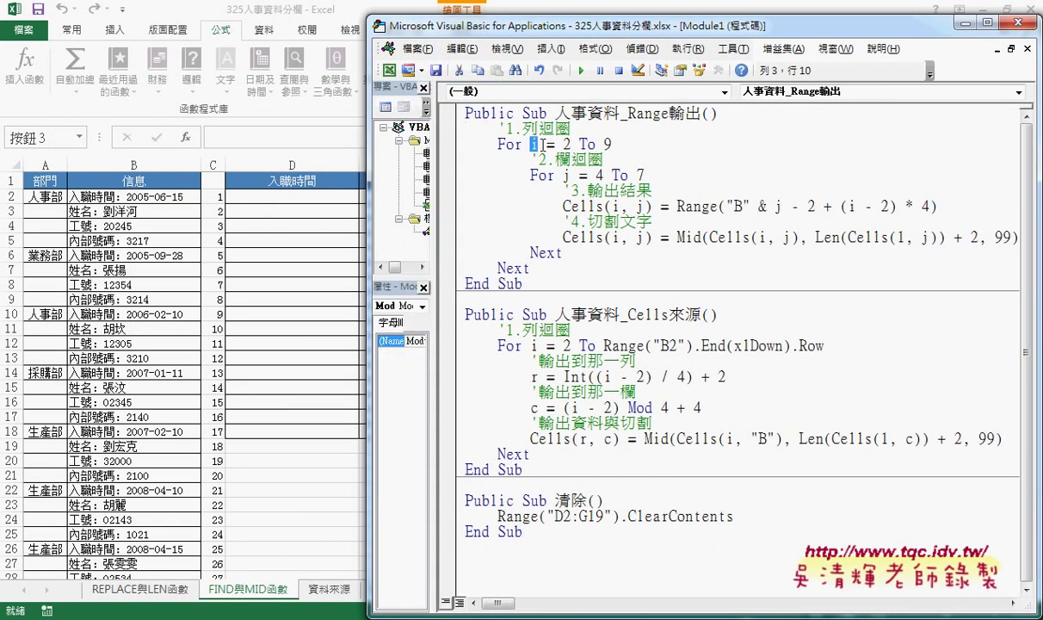
left_click_drag(530, 145, 589, 145)
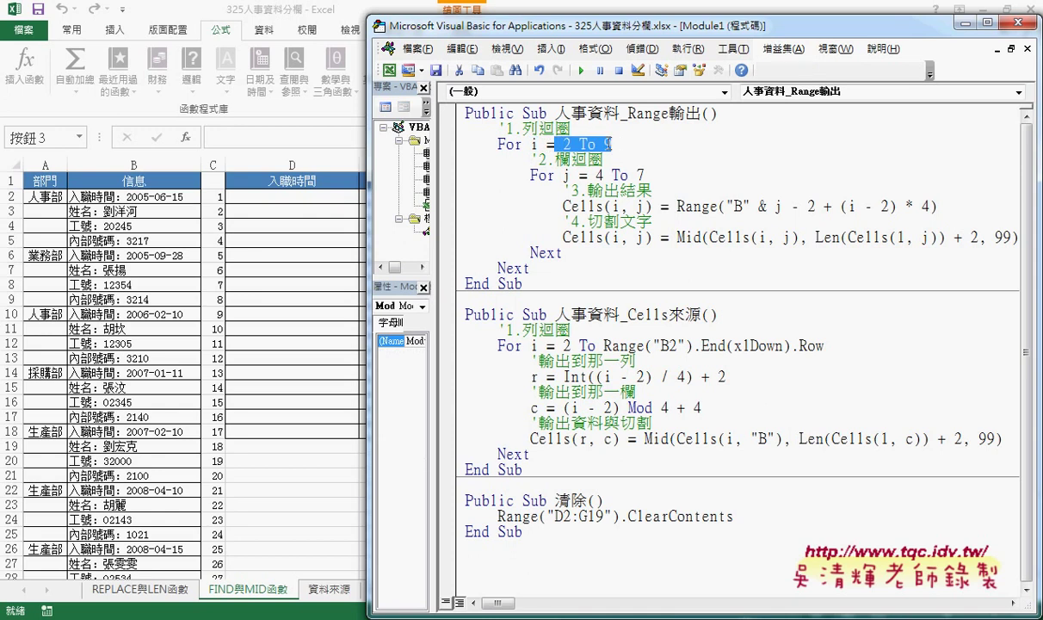
left_click(563, 175)
left_click_drag(595, 175, 644, 175)
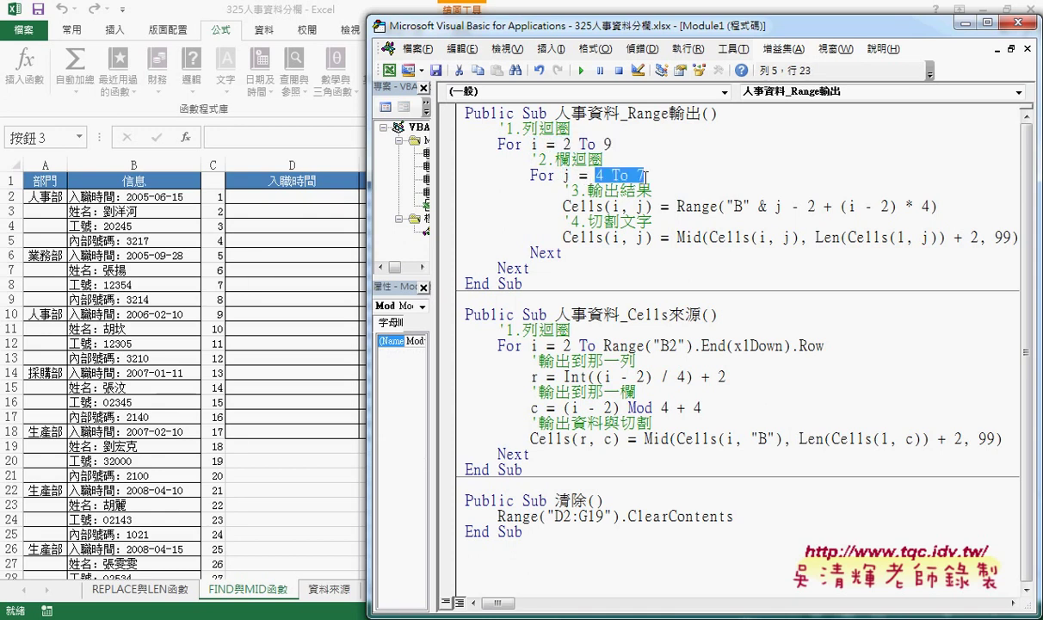
left_click_drag(609, 145, 577, 145)
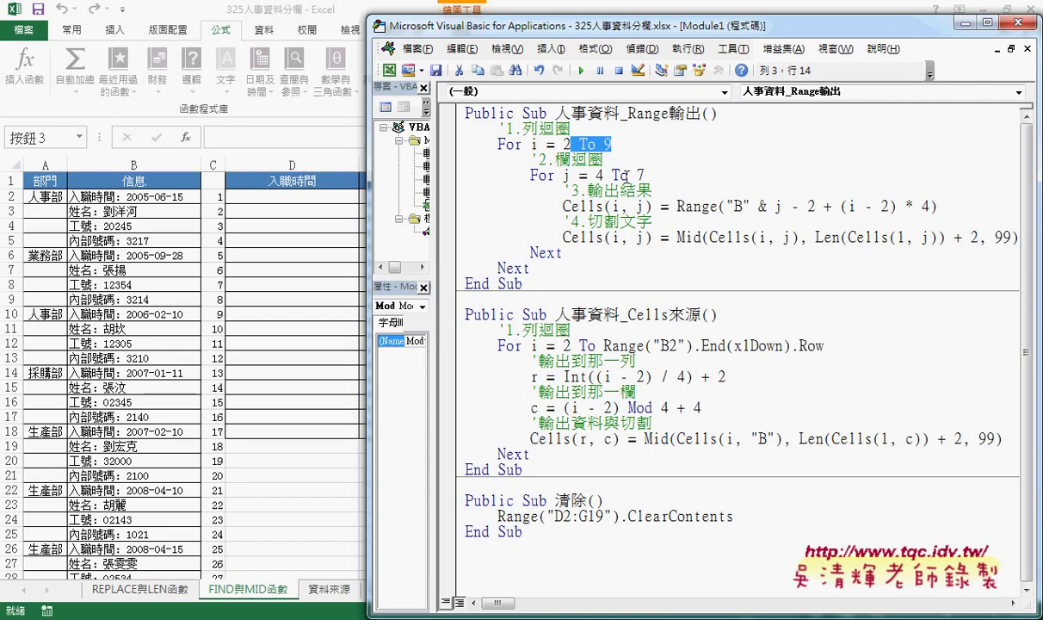
left_click_drag(645, 175, 577, 175)
mouse_move(522, 128)
left_mouse_down()
mouse_move(570, 128)
mouse_move(603, 160)
left_mouse_up()
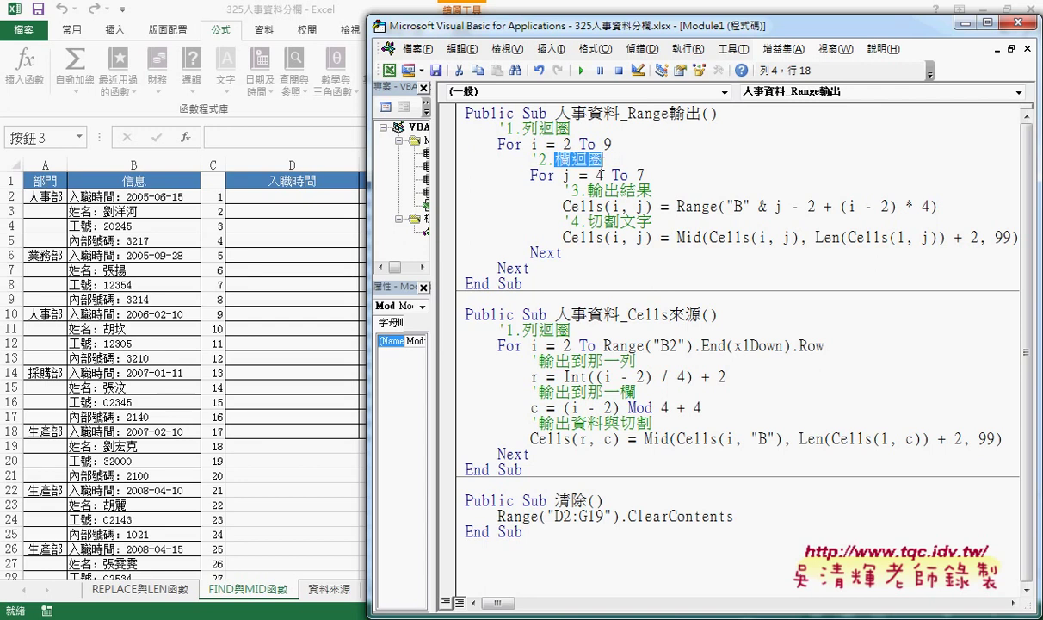
Highlight the Range source expression and the Cells(i, j) destination on the output line.
left_click(677, 207)
left_click_drag(676, 207, 948, 206)
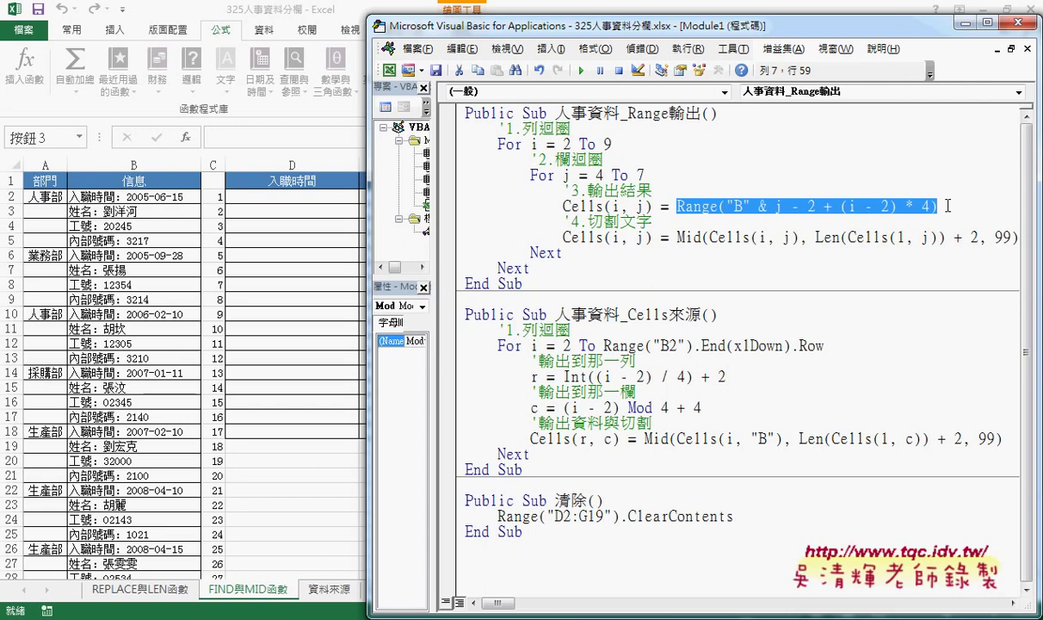
left_click_drag(656, 207, 563, 206)
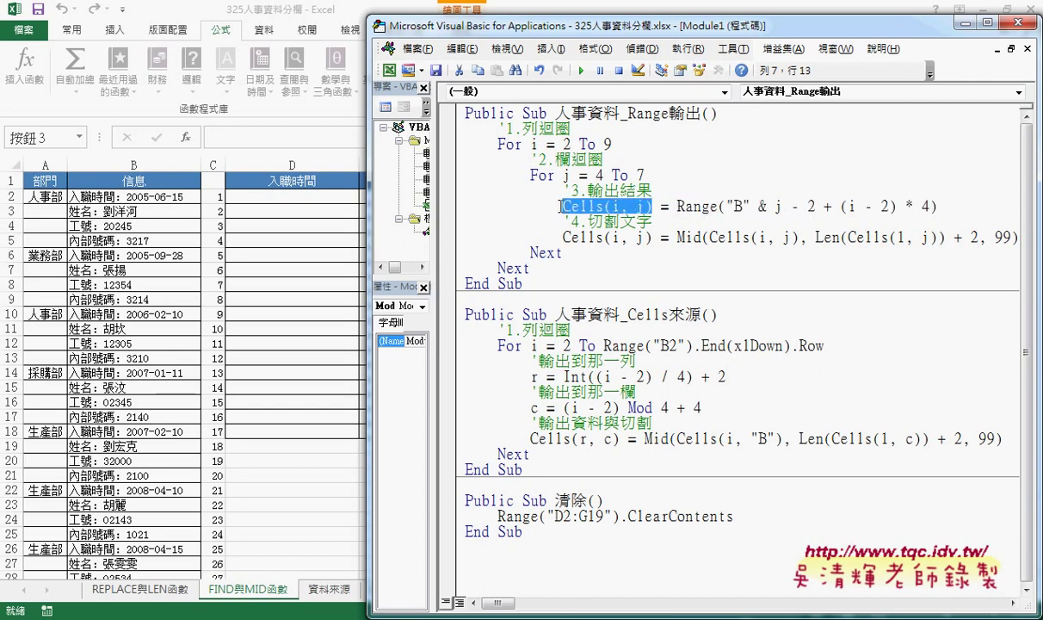
left_click(617, 207)
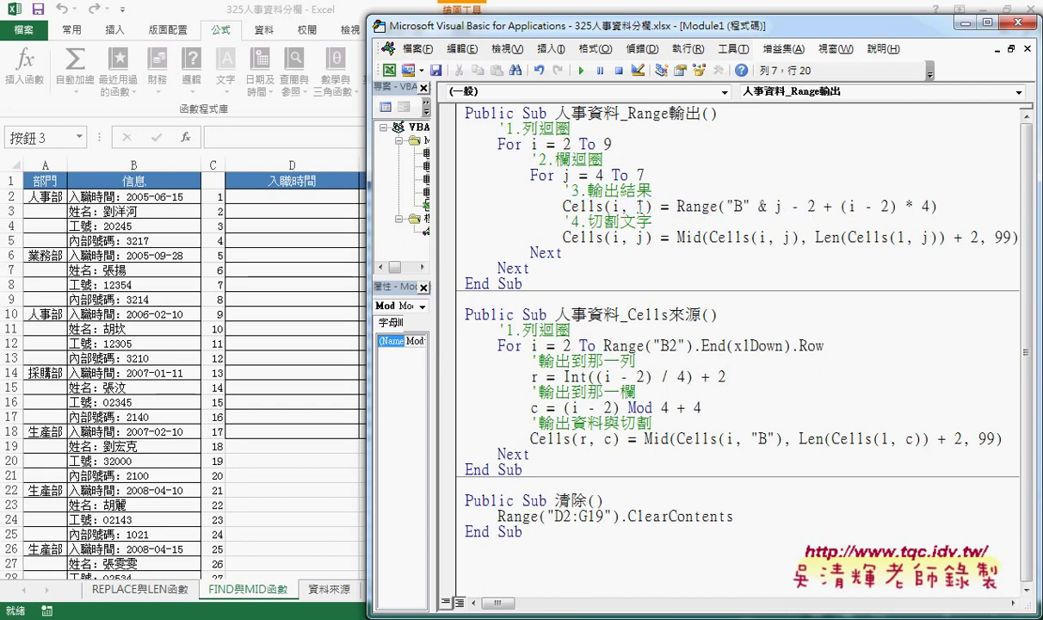
Re-highlight the loop start values 2 and 4, the 4 To 7 range, and Range.
double_click(568, 145)
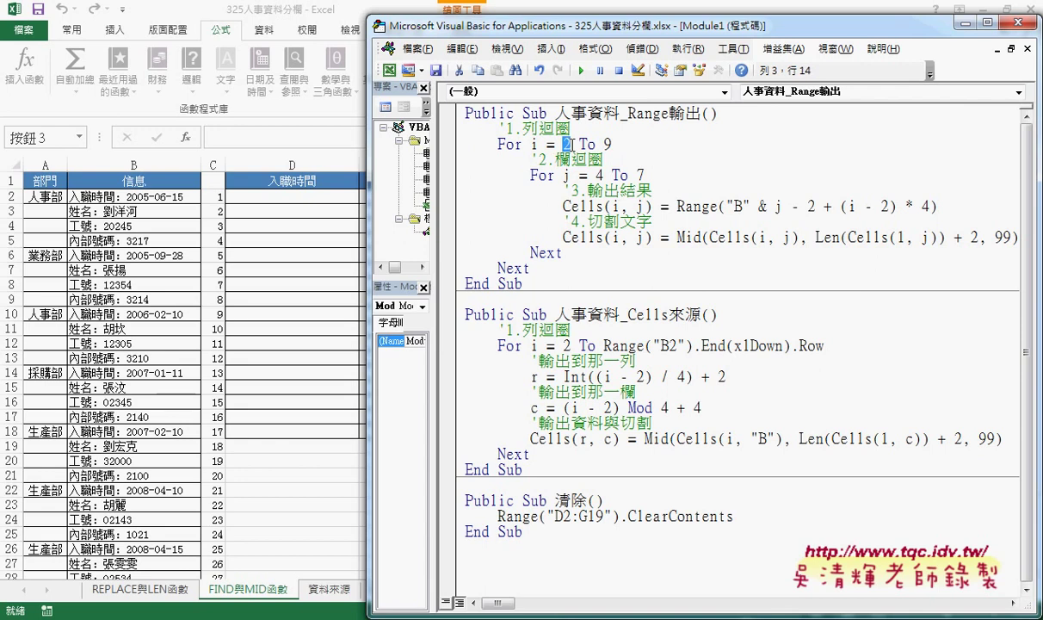
double_click(600, 174)
double_click(568, 145)
double_click(600, 175)
left_click_drag(648, 175, 593, 174)
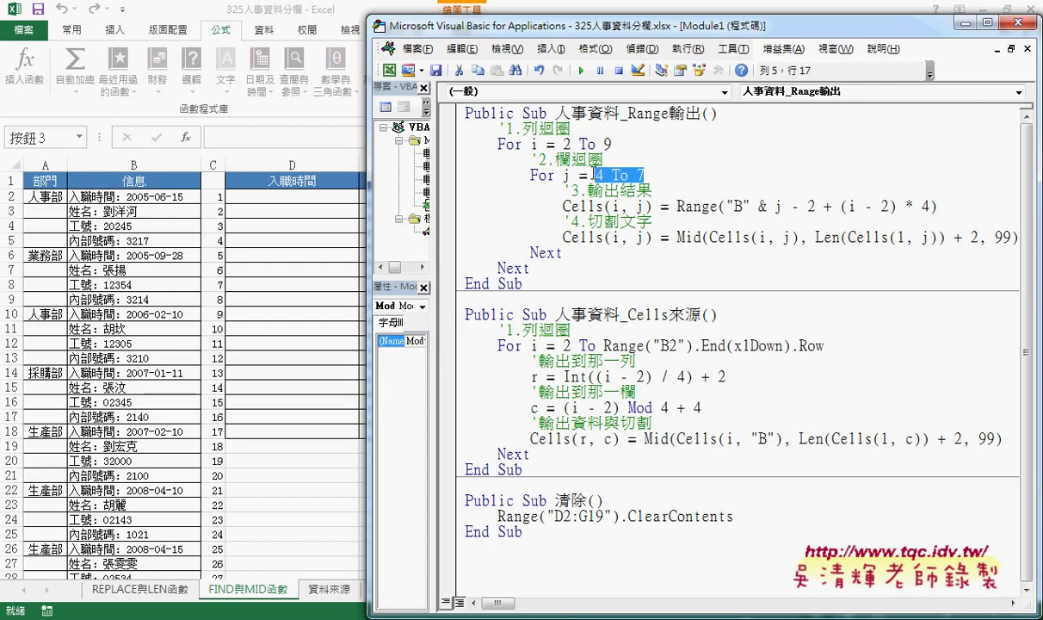
double_click(567, 144)
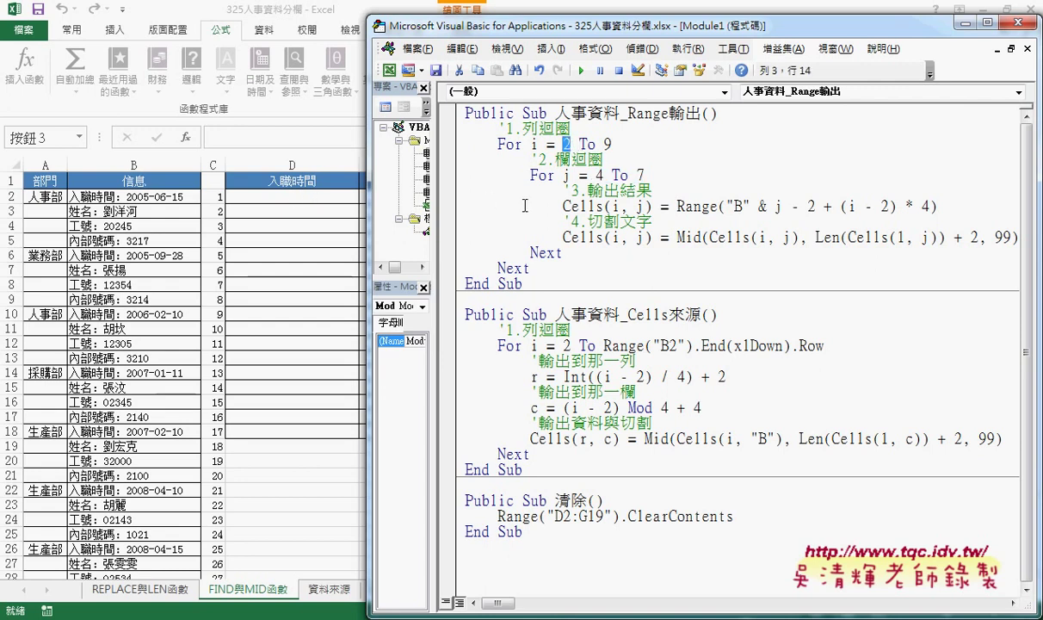
left_click_drag(676, 206, 722, 206)
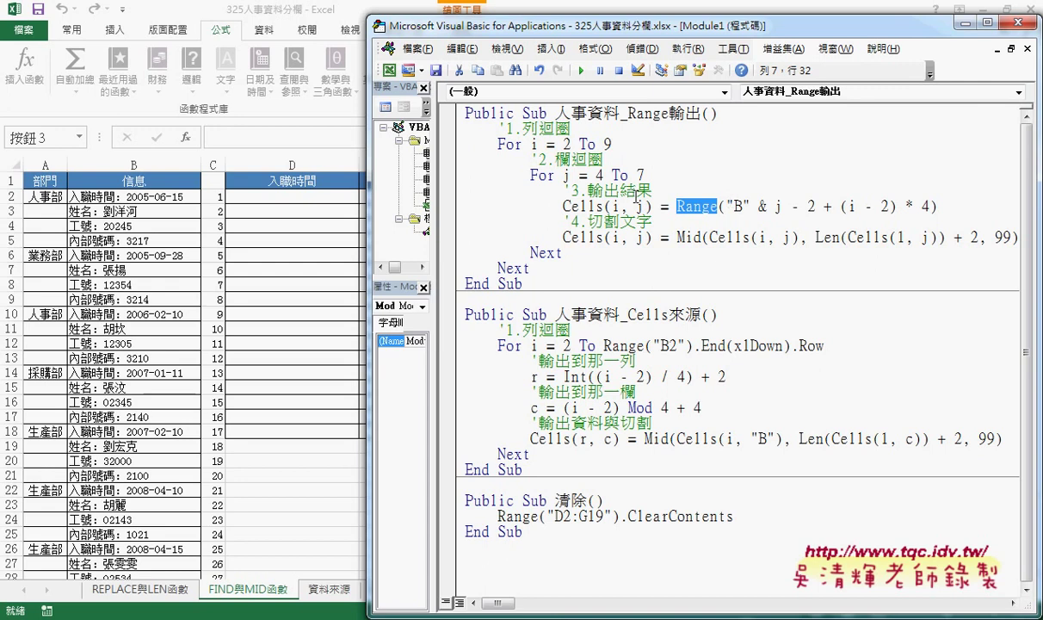
left_click_drag(580, 38, 648, 36)
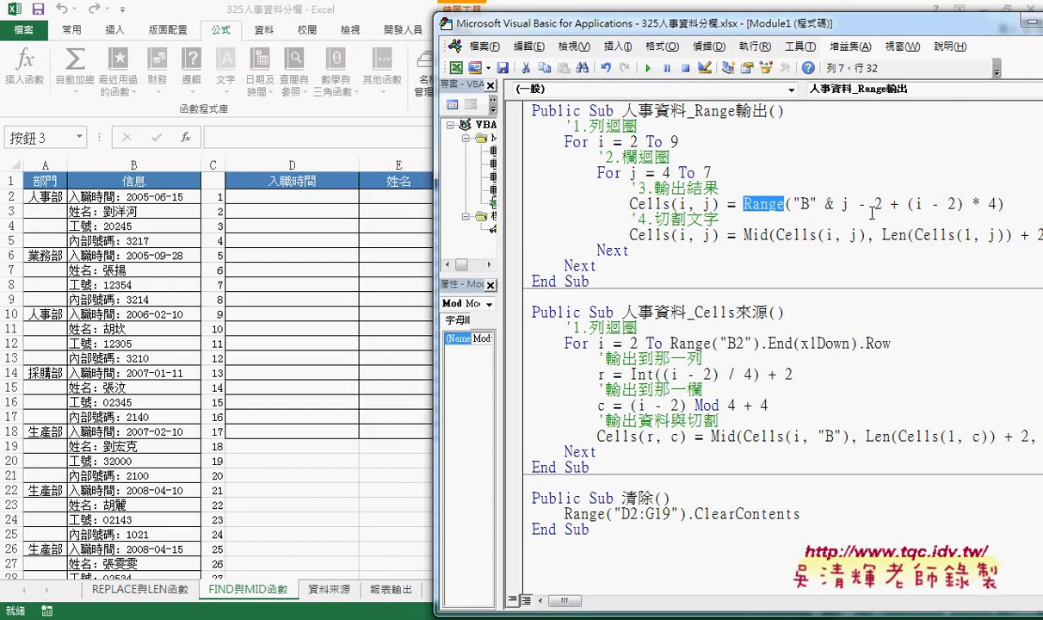
double_click(845, 204)
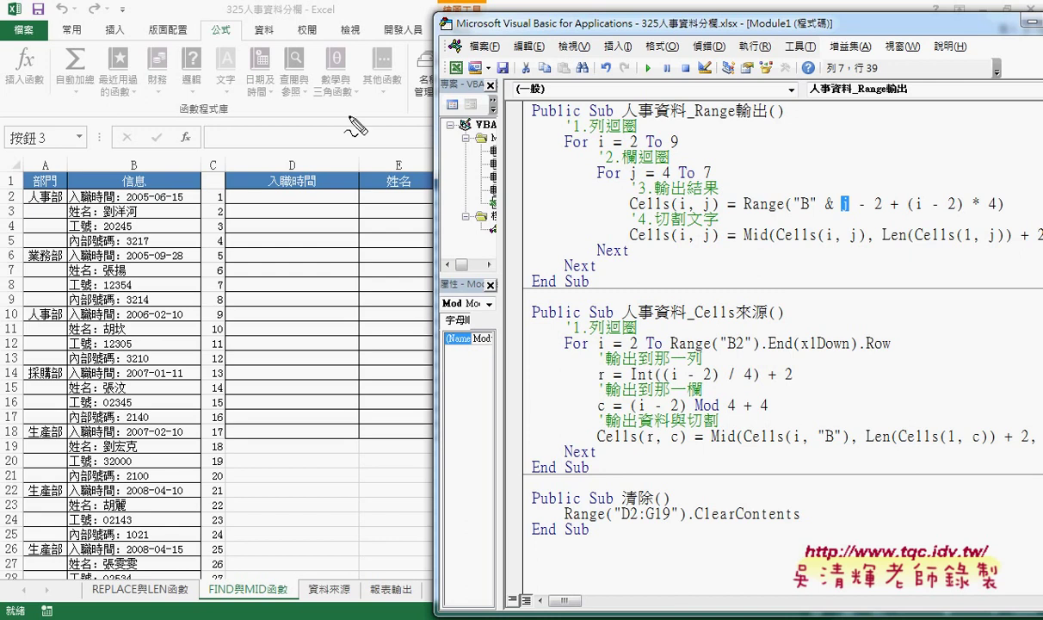
left_click_drag(146, 158, 141, 157)
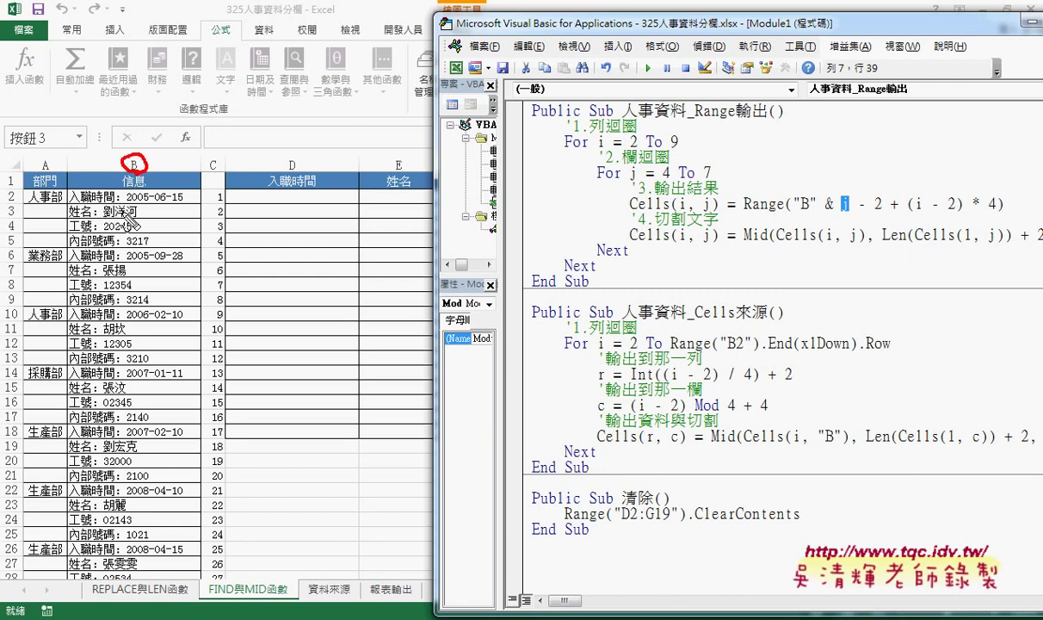
left_click_drag(72, 205, 189, 205)
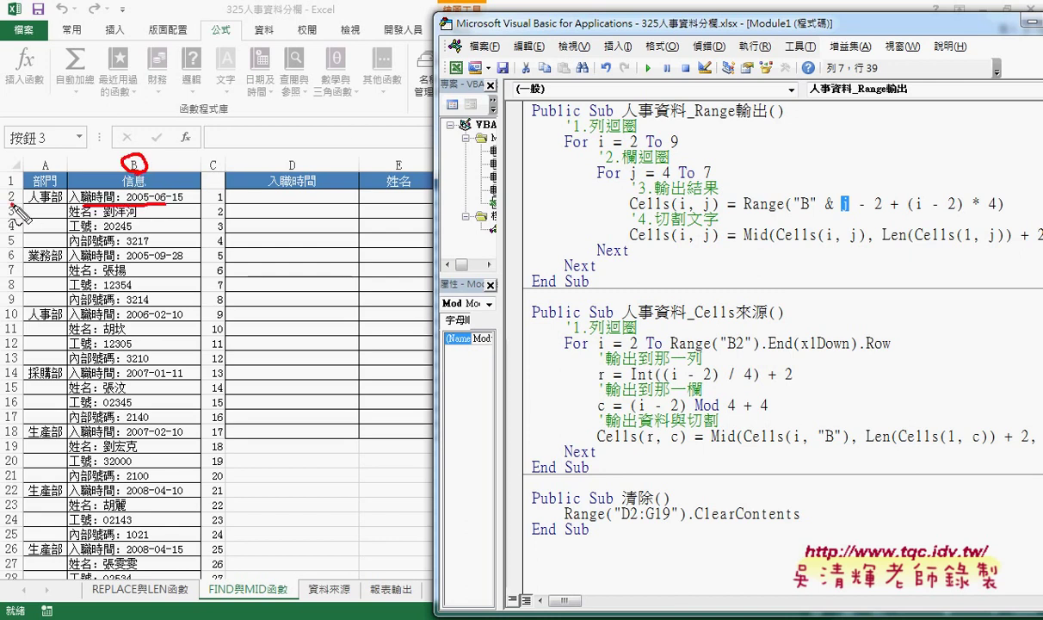
left_click_drag(22, 191, 26, 206)
mouse_move(184, 191)
left_mouse_down()
mouse_move(225, 181)
mouse_move(254, 195)
left_mouse_up()
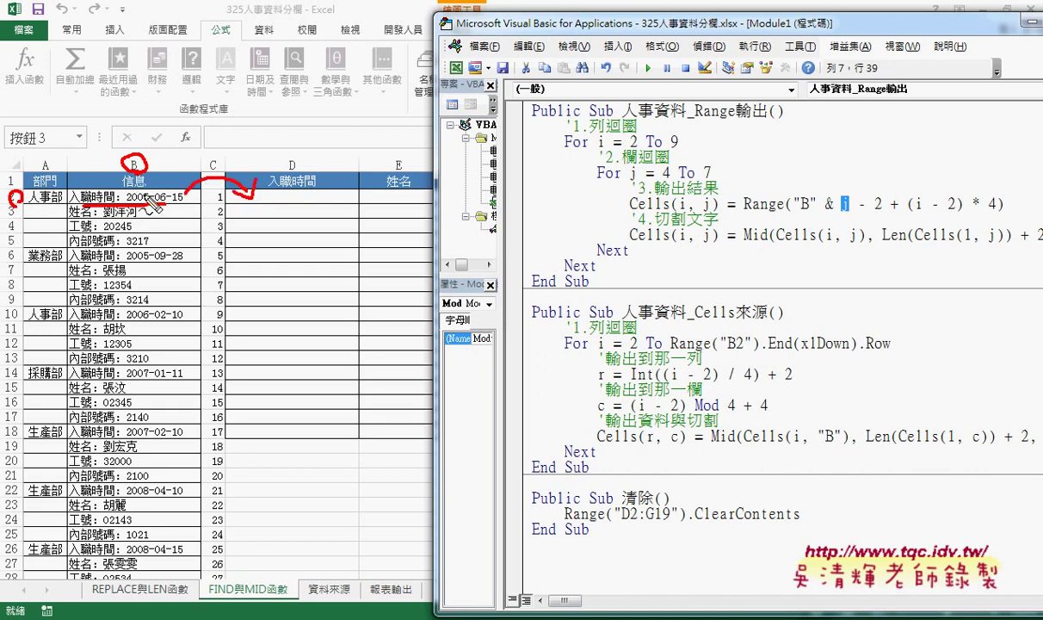
left_click_drag(21, 207, 17, 217)
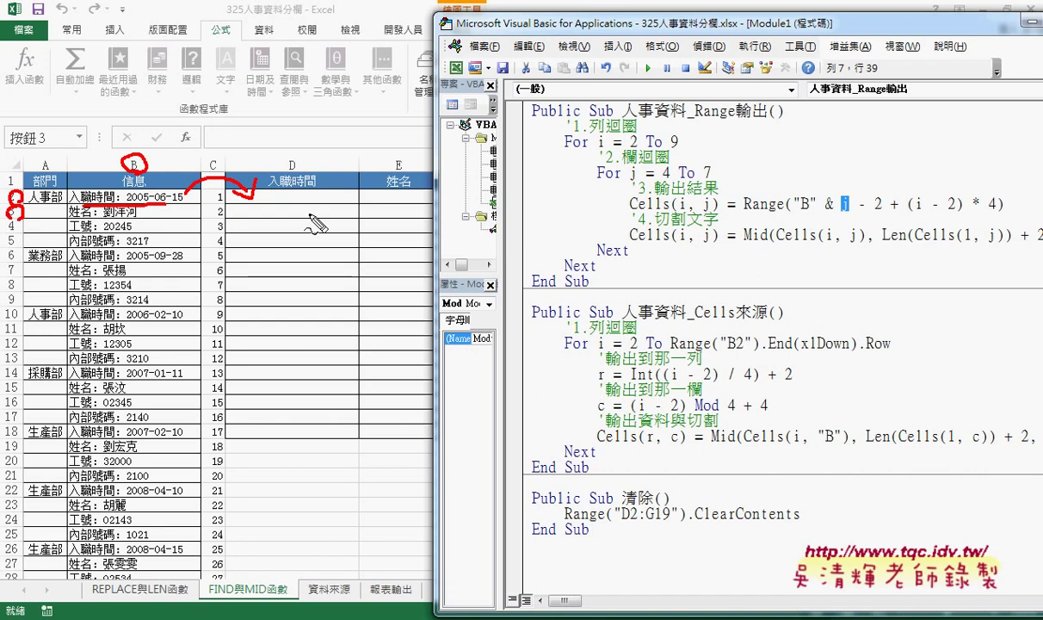
mouse_move(297, 192)
left_mouse_down()
mouse_move(292, 209)
mouse_move(303, 193)
mouse_move(331, 206)
left_mouse_up()
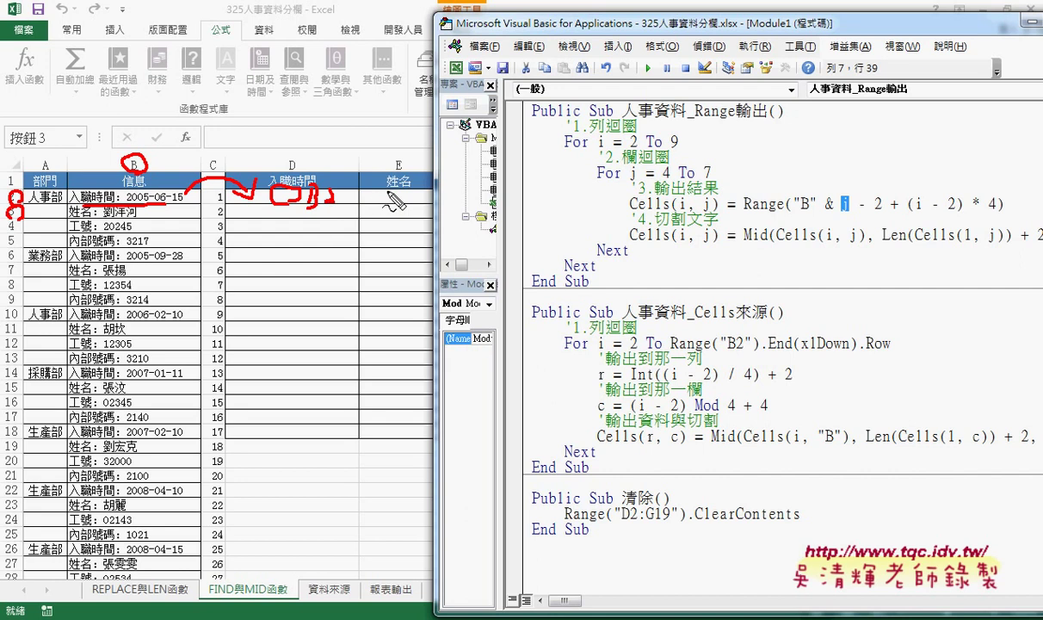
mouse_move(389, 183)
left_mouse_down()
mouse_move(394, 202)
mouse_move(422, 182)
left_mouse_up()
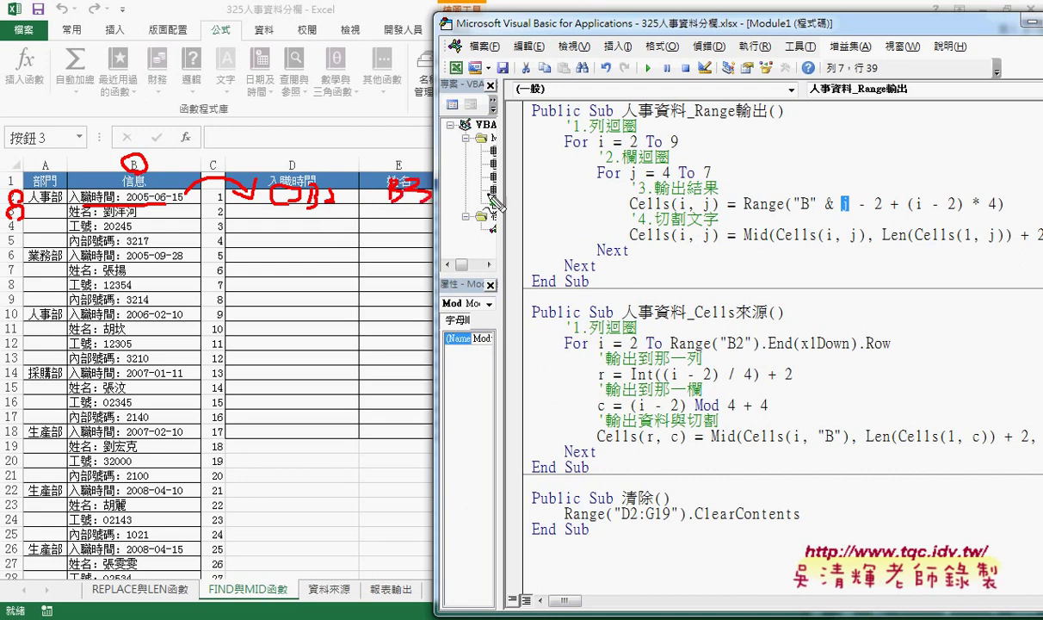
key("Escape")
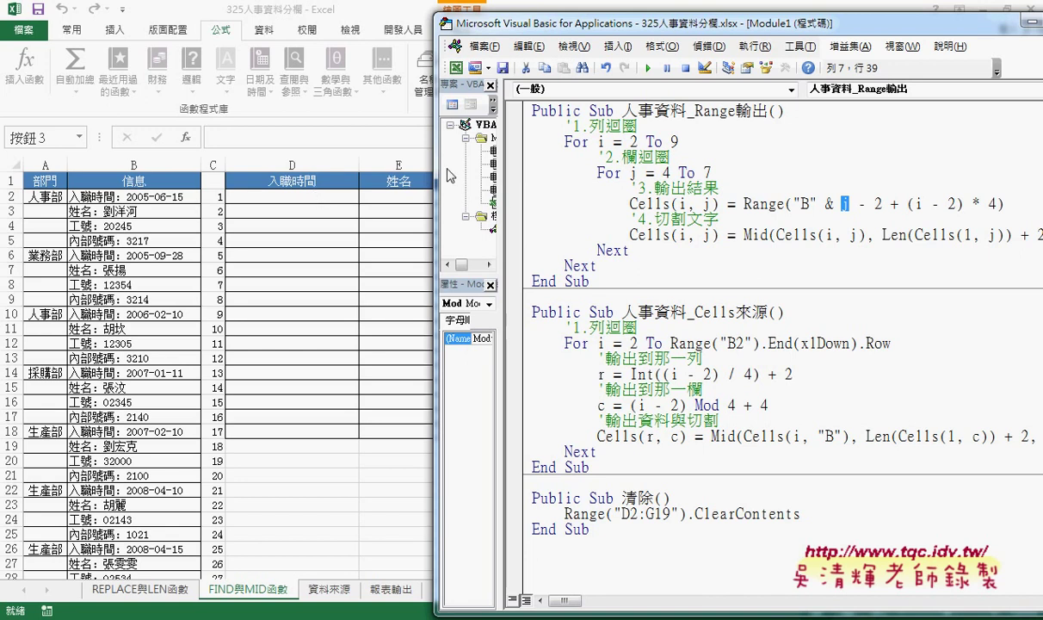
Highlight Range, column B and the row arithmetic, then jump from B2 to column B's last entry.
left_click_drag(434, 164, 579, 164)
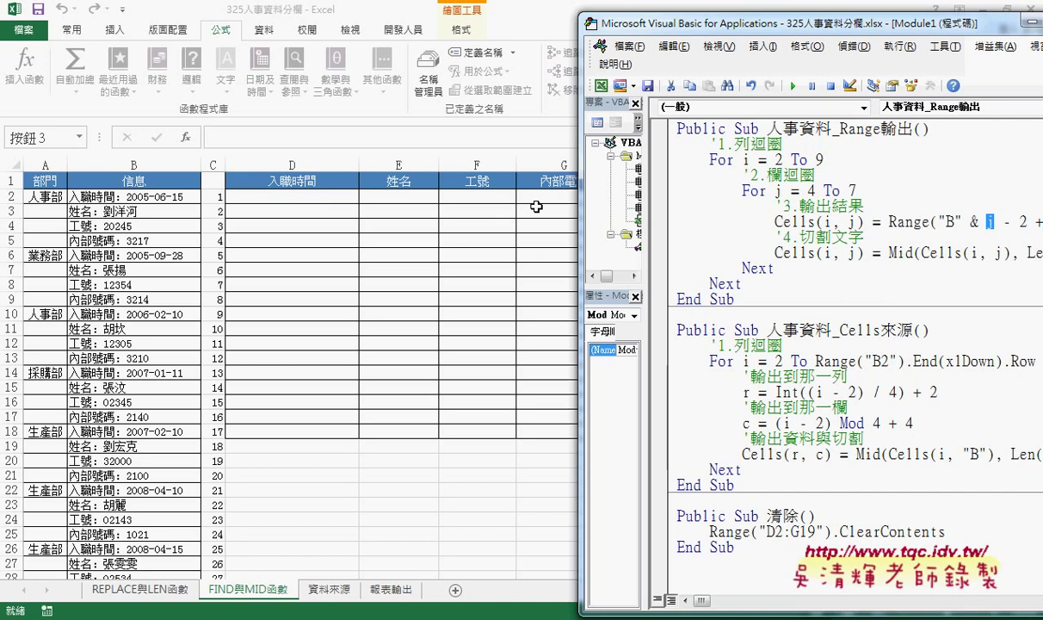
left_click_drag(579, 210, 349, 213)
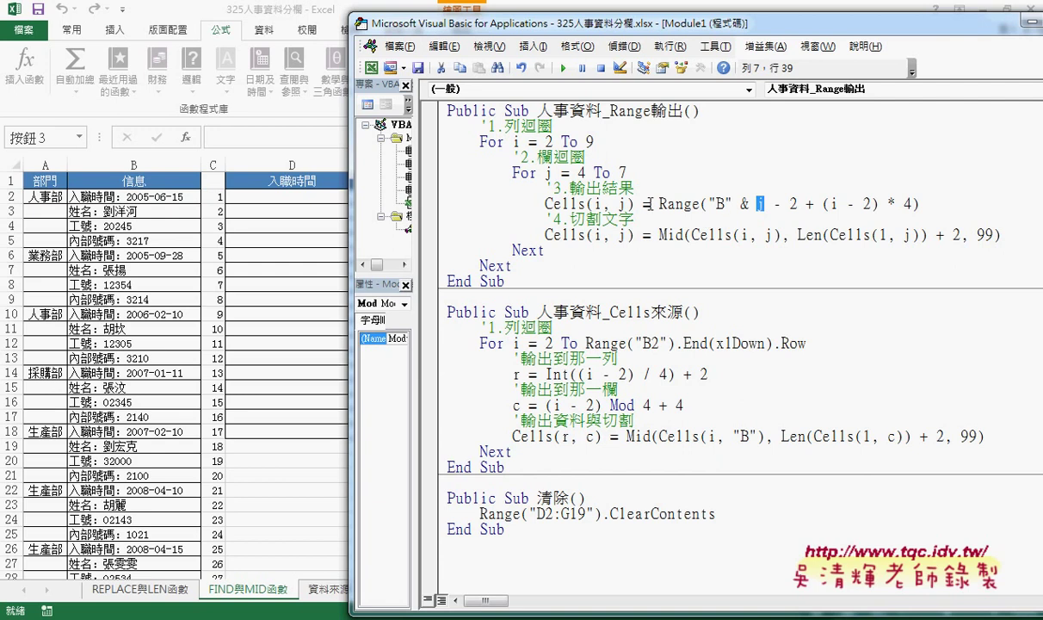
double_click(658, 204)
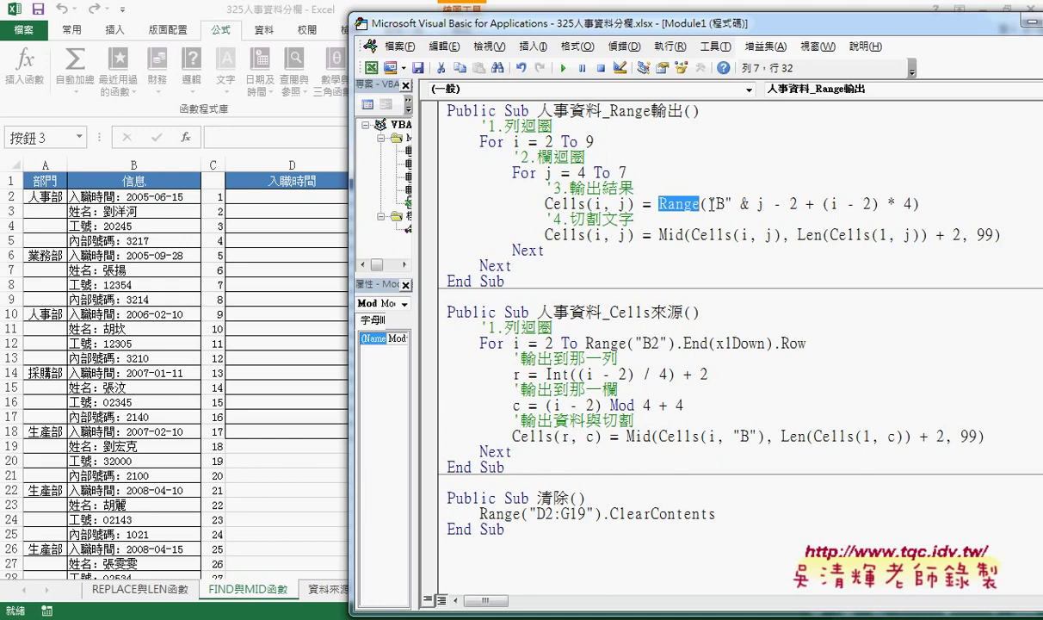
left_click_drag(708, 204, 732, 204)
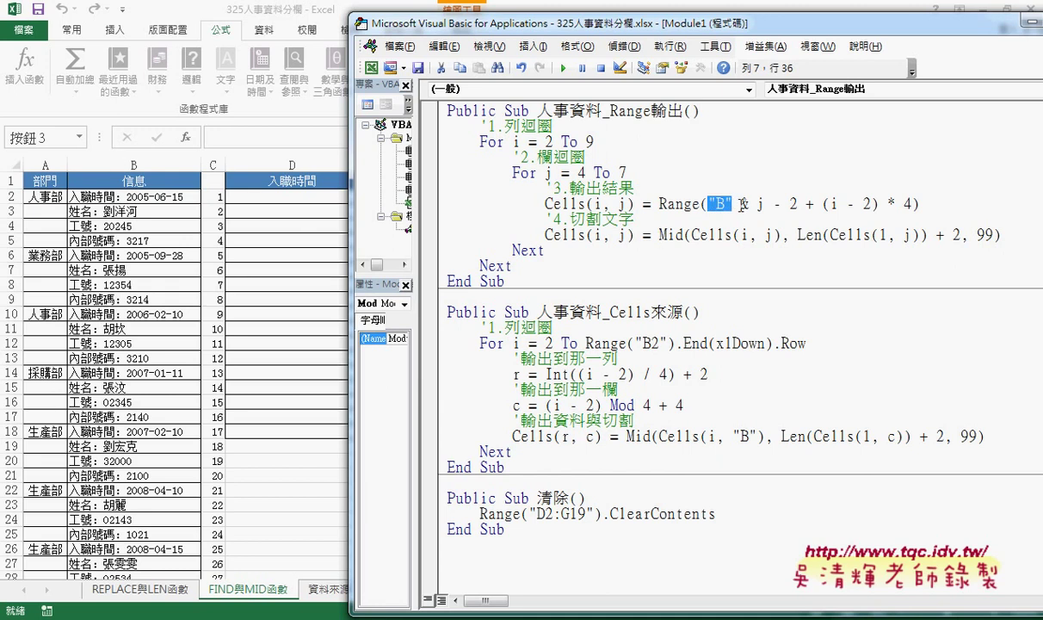
left_click_drag(740, 204, 909, 204)
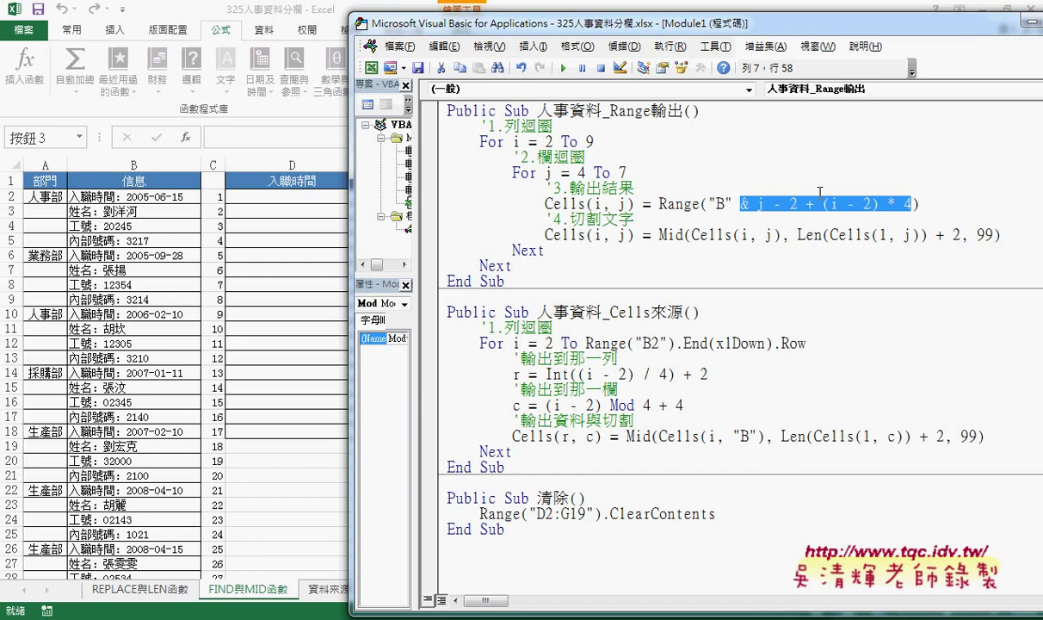
left_click(142, 193)
key("ctrl+Down")
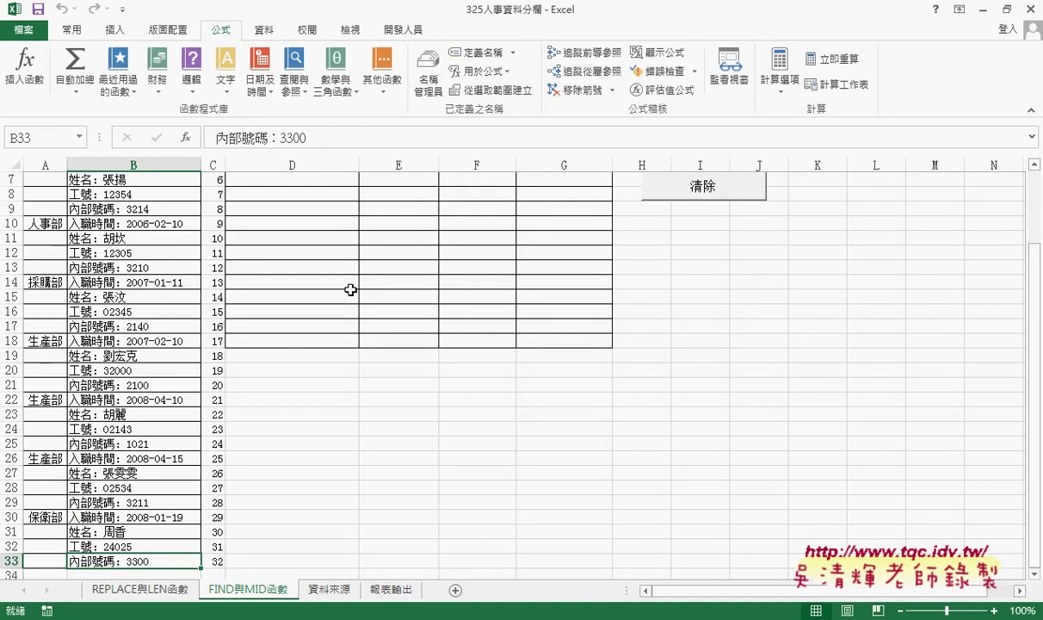
Scroll back to the sheet's top, select D2, and bring the VBA editor forward.
scroll(349, 289, "up", 2)
left_click(316, 196)
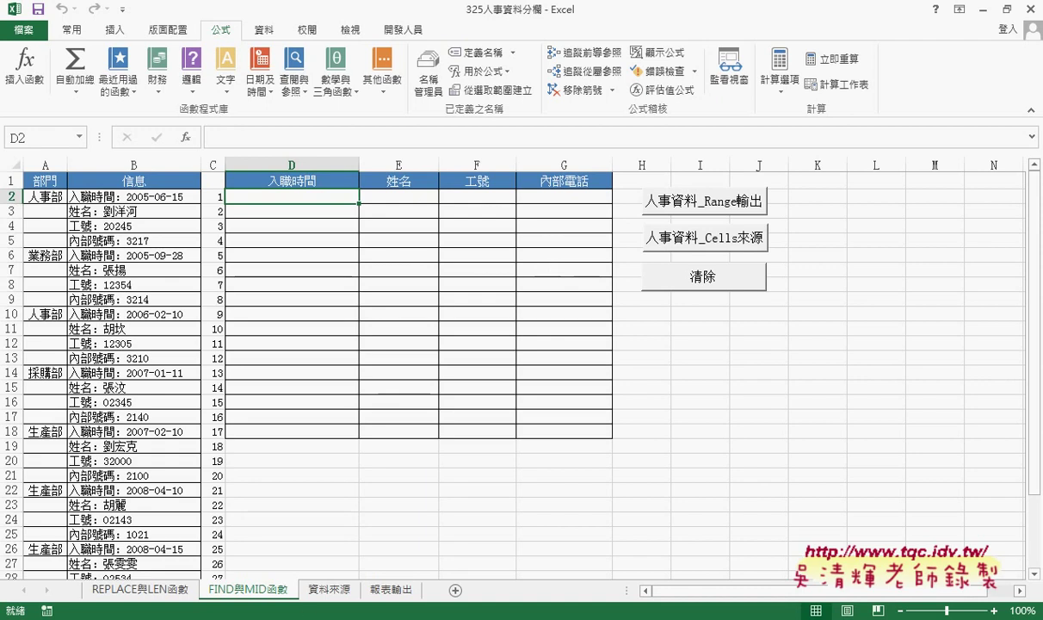
left_click(301, 518)
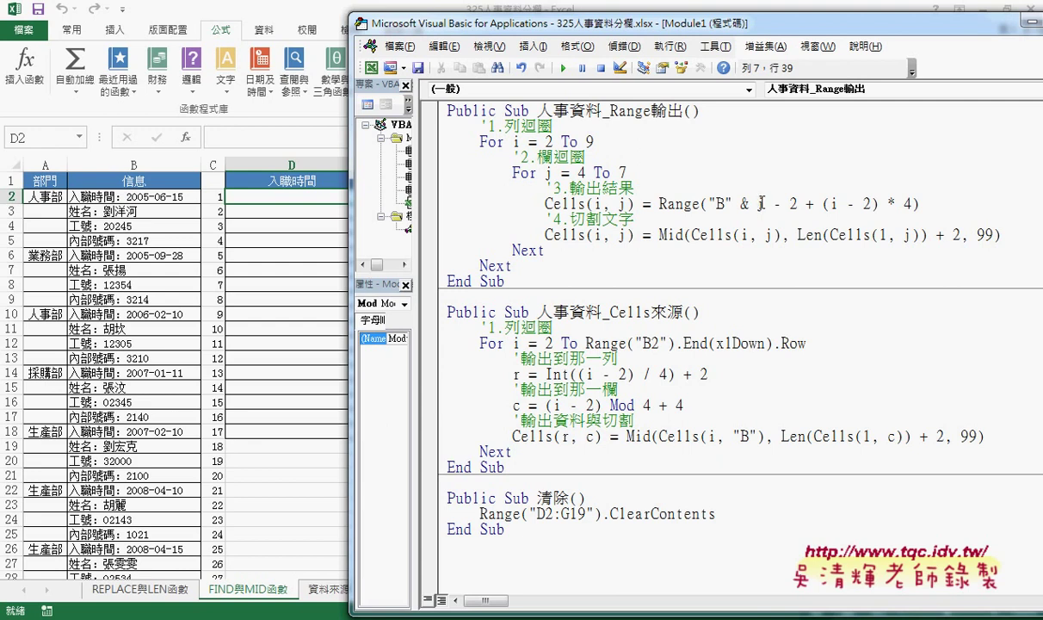
Select and underline j - 2 and the (i - 2) * 4 term, marking the B2 hire date.
left_click_drag(756, 203, 798, 203)
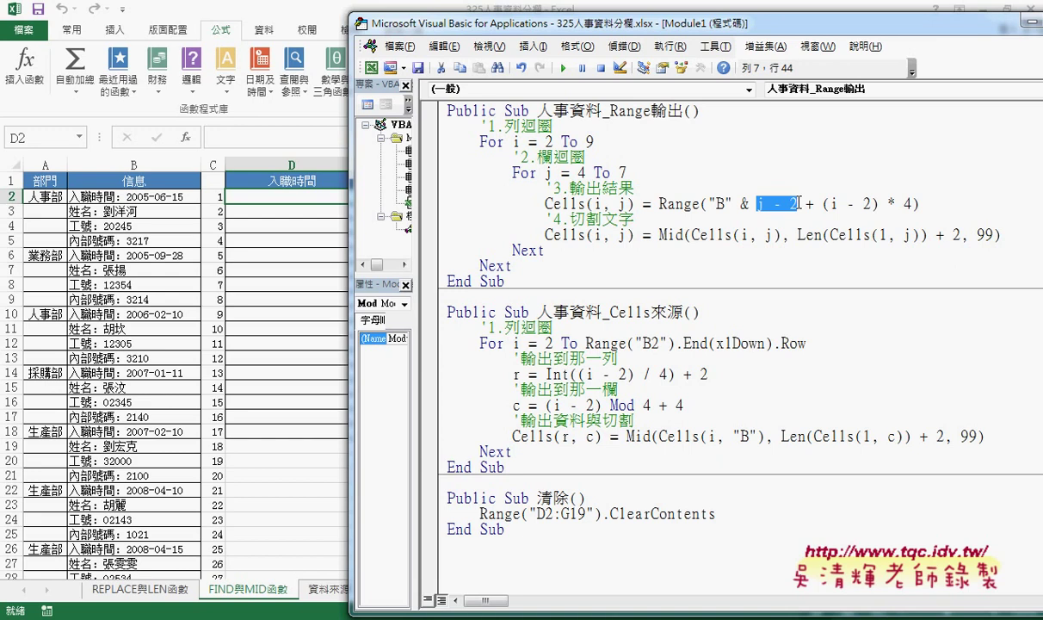
mouse_move(803, 207)
left_mouse_down()
mouse_move(592, 188)
mouse_move(553, 330)
left_mouse_up()
left_click_drag(757, 208, 796, 208)
left_click_drag(136, 194, 157, 199)
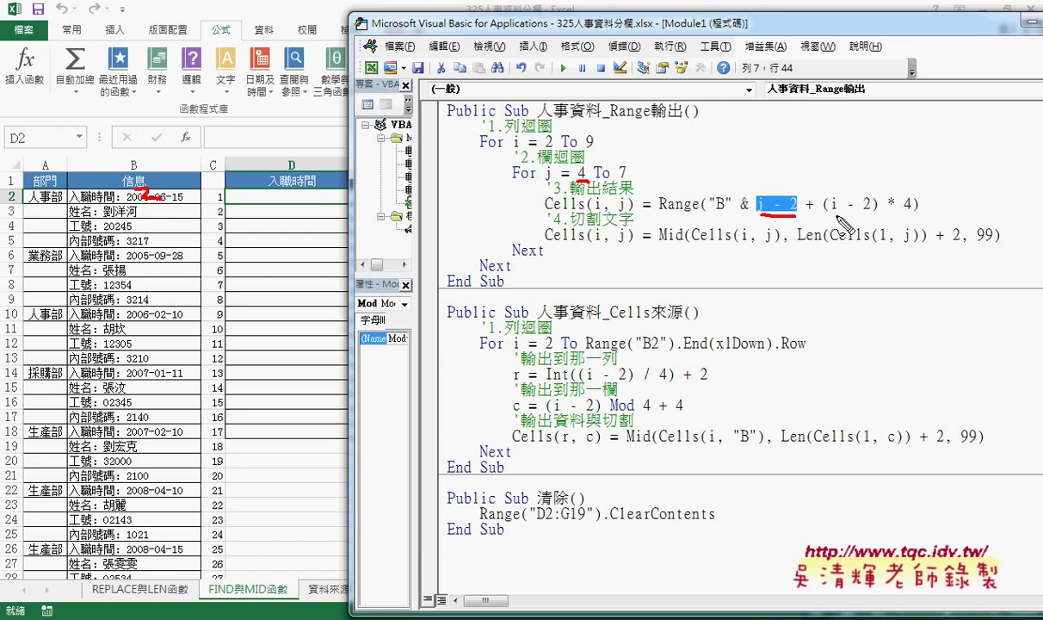
left_click_drag(811, 210, 910, 209)
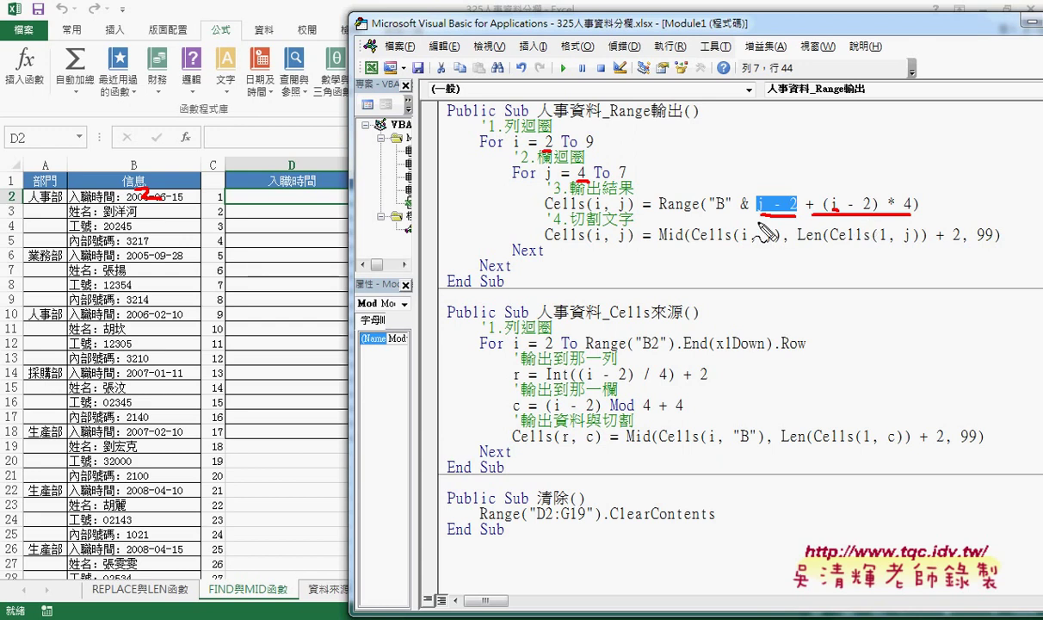
Annotate that j - 2 gives 2 and the source row works out to 2 + 0 in column B.
left_click_drag(758, 222, 772, 219)
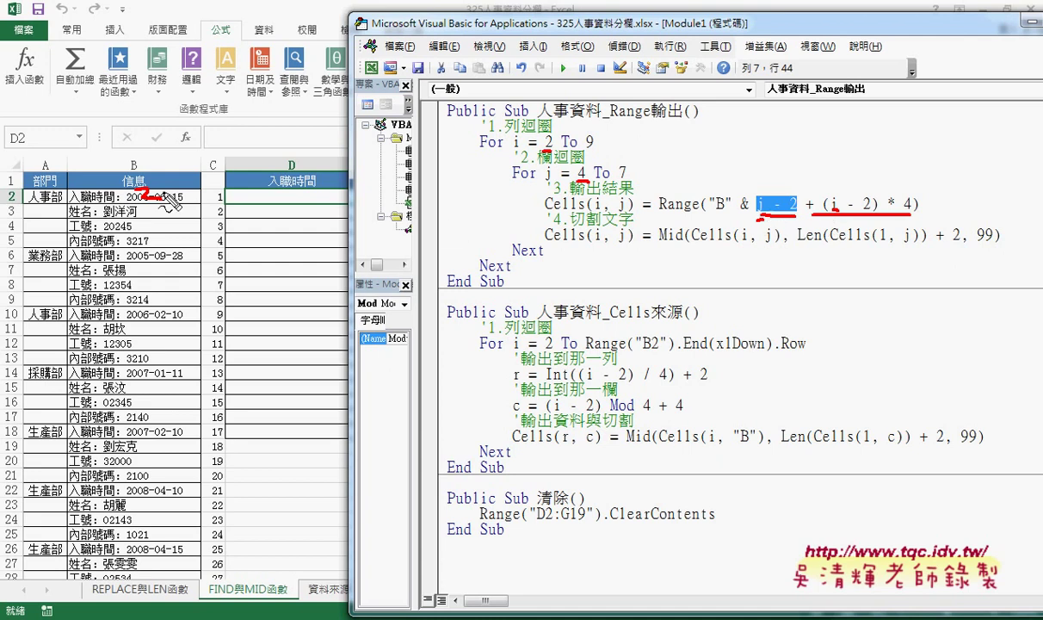
mouse_move(795, 215)
left_mouse_down()
mouse_move(757, 215)
mouse_move(792, 215)
left_mouse_up()
left_click_drag(766, 172, 805, 186)
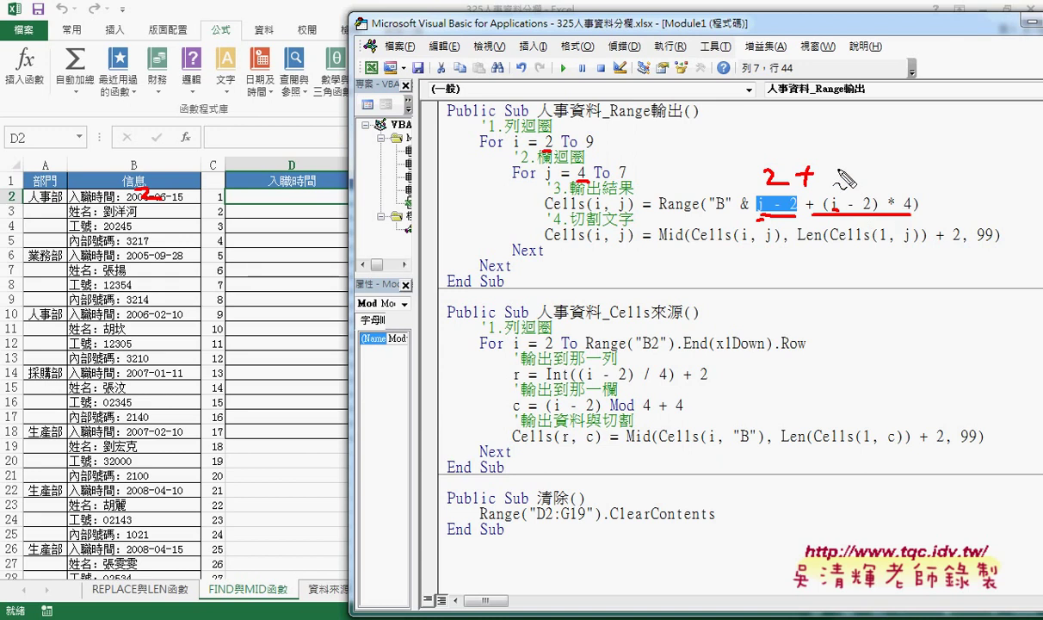
left_click_drag(839, 170, 836, 171)
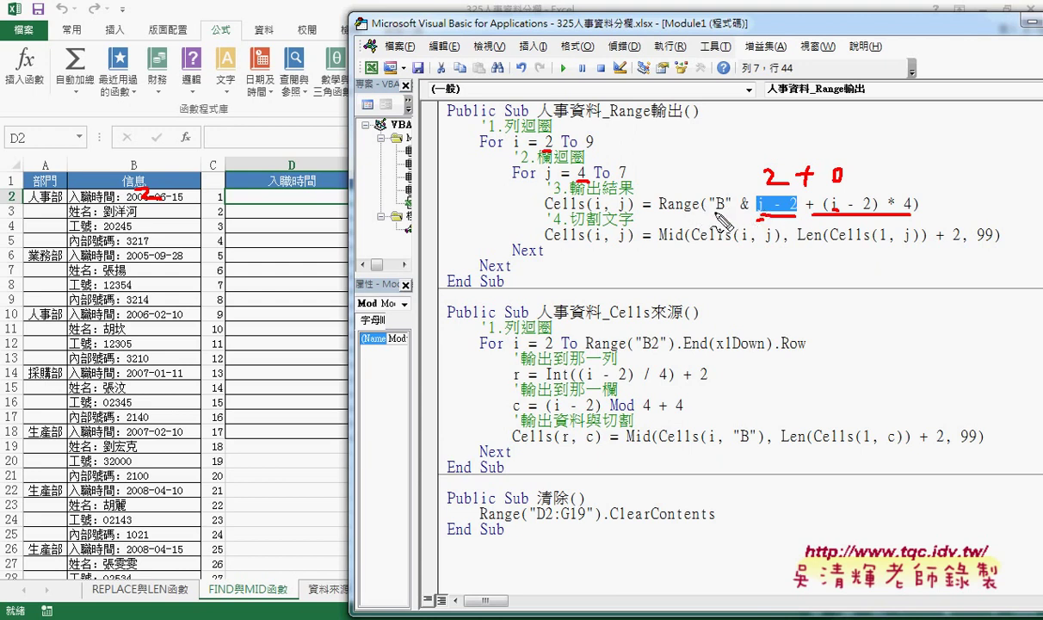
left_click_drag(711, 202, 718, 199)
Ink-underline Mid, Cells(i, j), Len and + 2 in the Mid line, circling the D1 入職時間 header.
left_click_drag(269, 184, 319, 182)
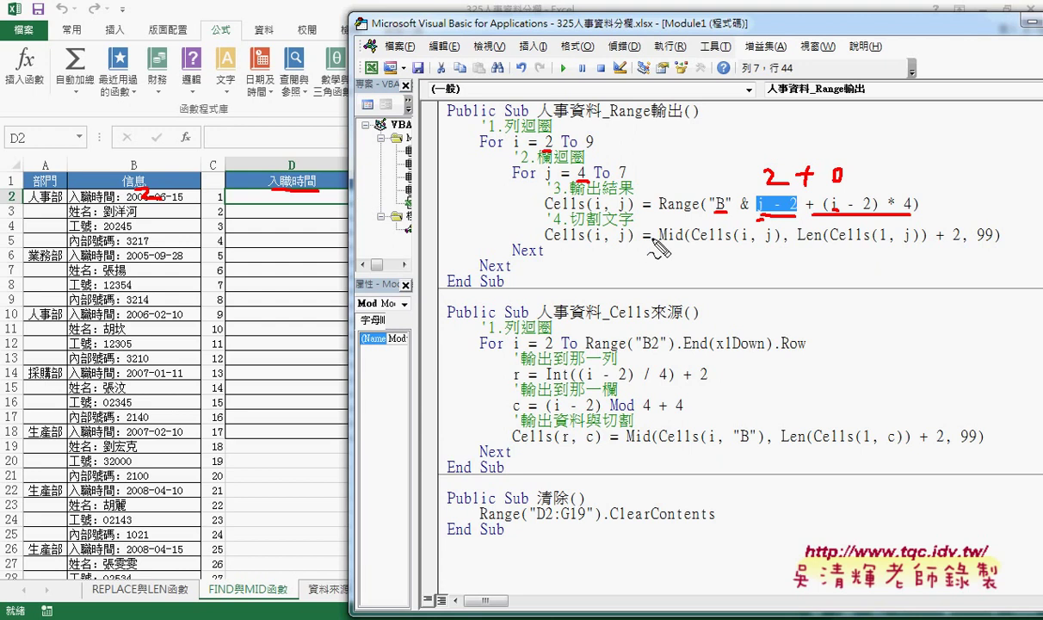
left_click_drag(661, 244, 680, 245)
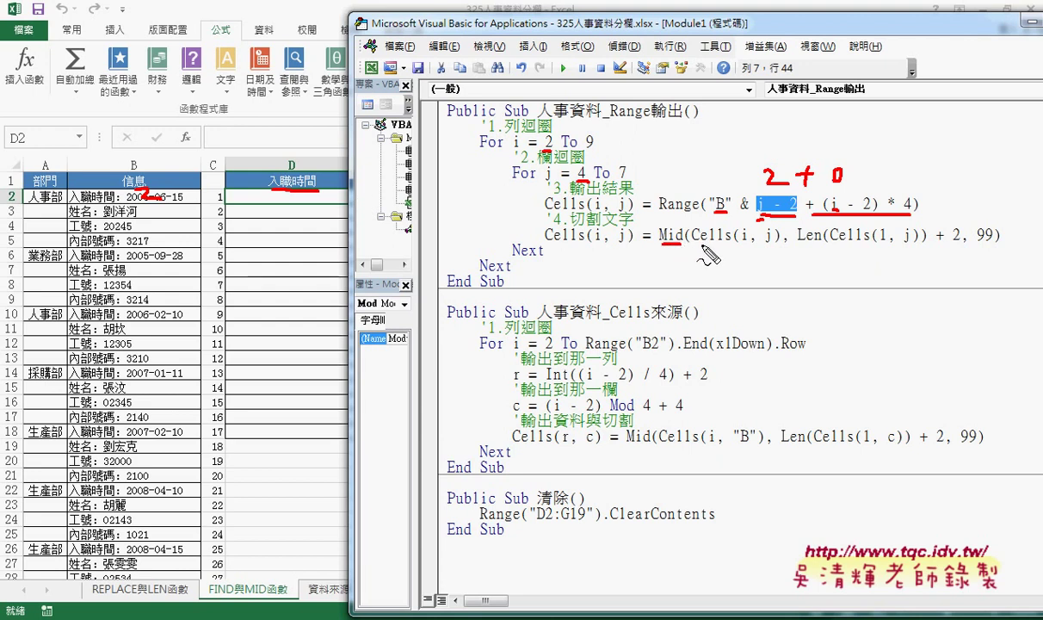
left_click_drag(702, 244, 779, 246)
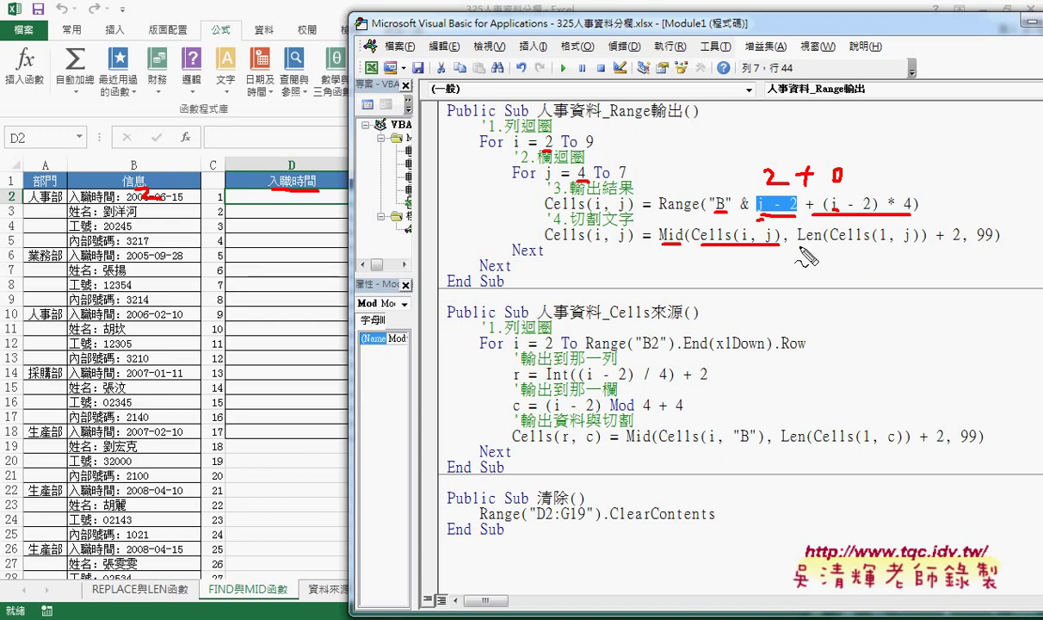
left_click_drag(798, 246, 885, 246)
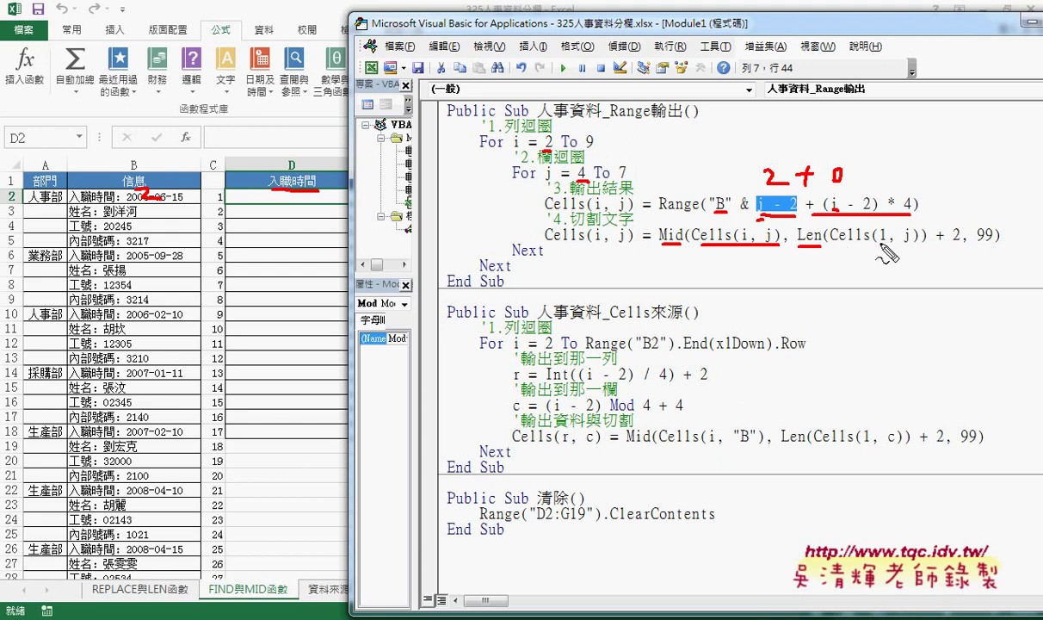
left_click_drag(312, 170, 315, 191)
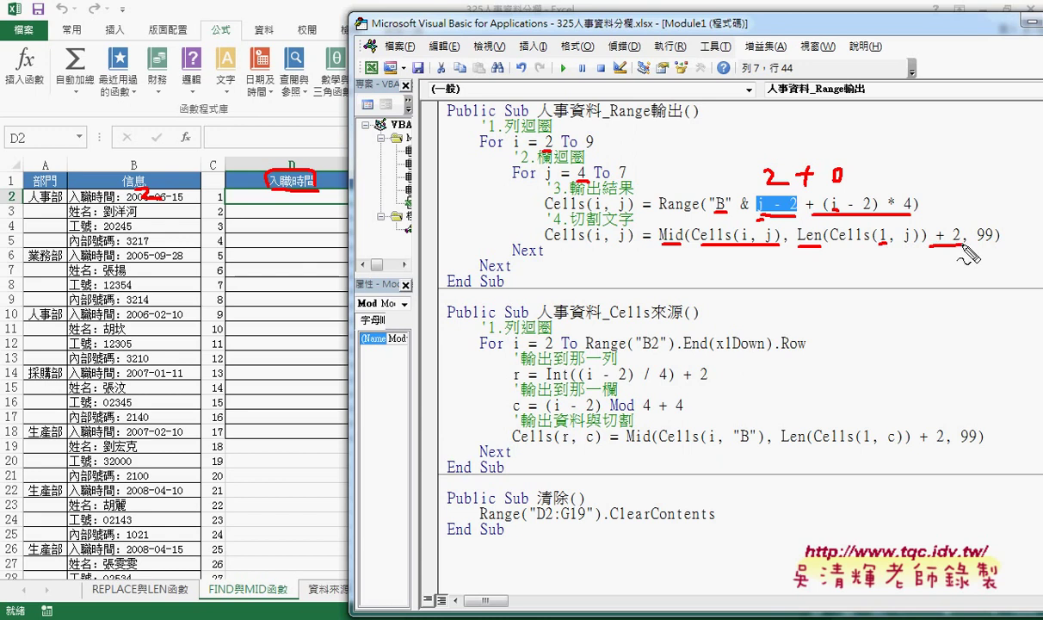
left_click_drag(930, 245, 962, 245)
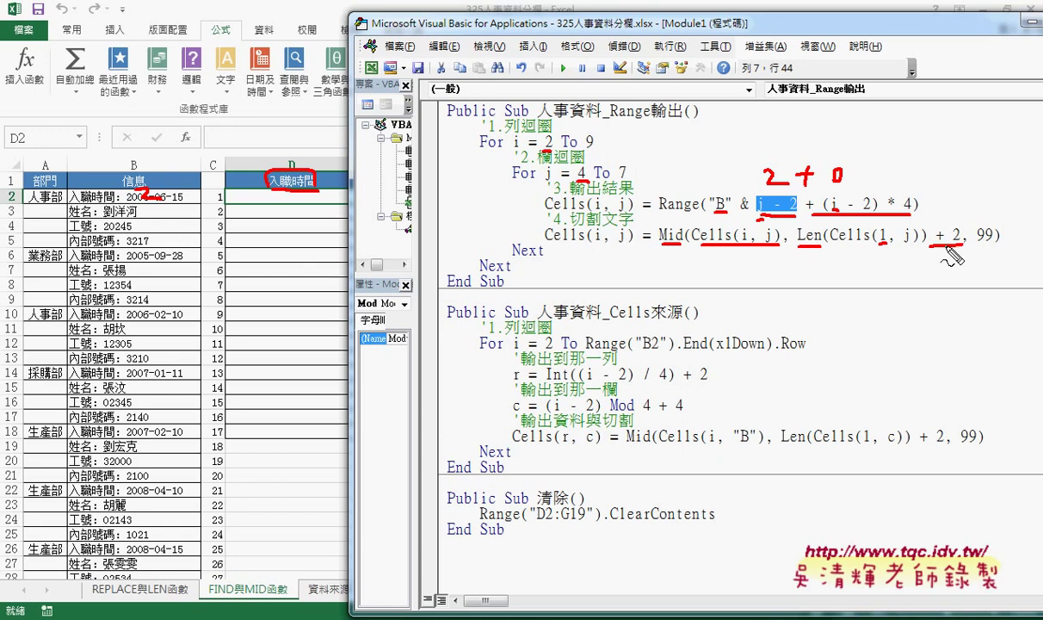